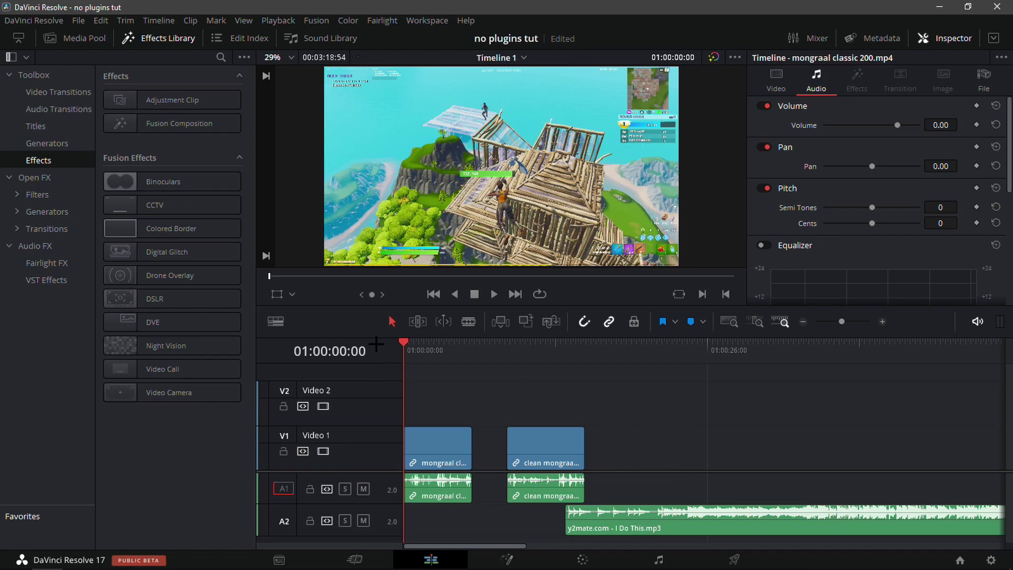
- Shift the music clip slightly earlier and place the playhead on the first video clip's shot frame at 01:00:04:01
{"action": "left_click", "coordinate": [435, 350]}
{"action": "left_click_drag", "start_coordinate": [435, 350], "coordinate": [442, 351]}
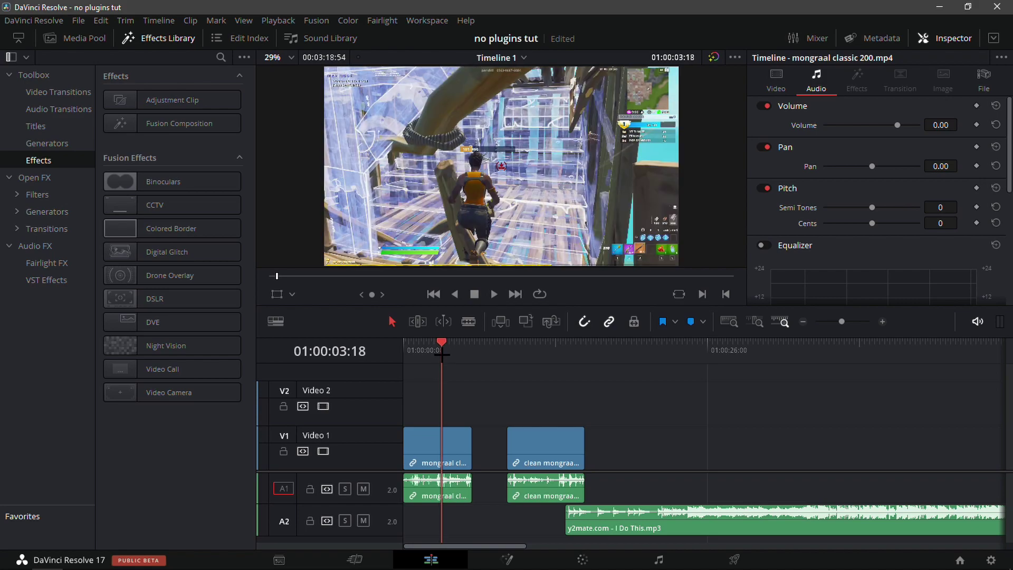
{"action": "left_click_drag", "start_coordinate": [691, 519], "coordinate": [649, 517]}
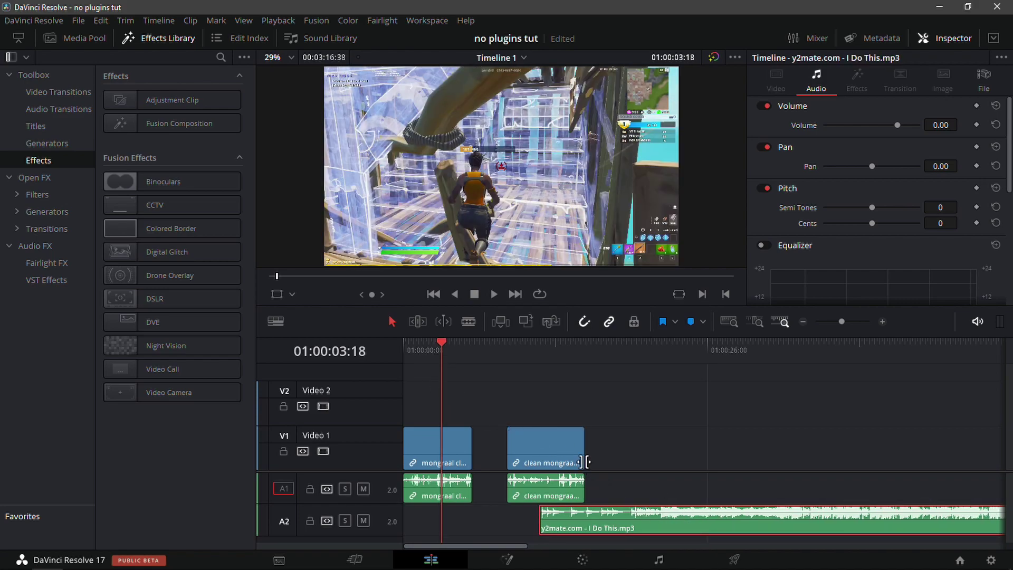
{"action": "left_click", "coordinate": [882, 321]}
{"action": "mouse_move", "coordinate": [493, 345]}
{"action": "left_mouse_down"}
{"action": "mouse_move", "coordinate": [506, 345]}
{"action": "mouse_move", "coordinate": [497, 344]}
{"action": "left_mouse_up"}
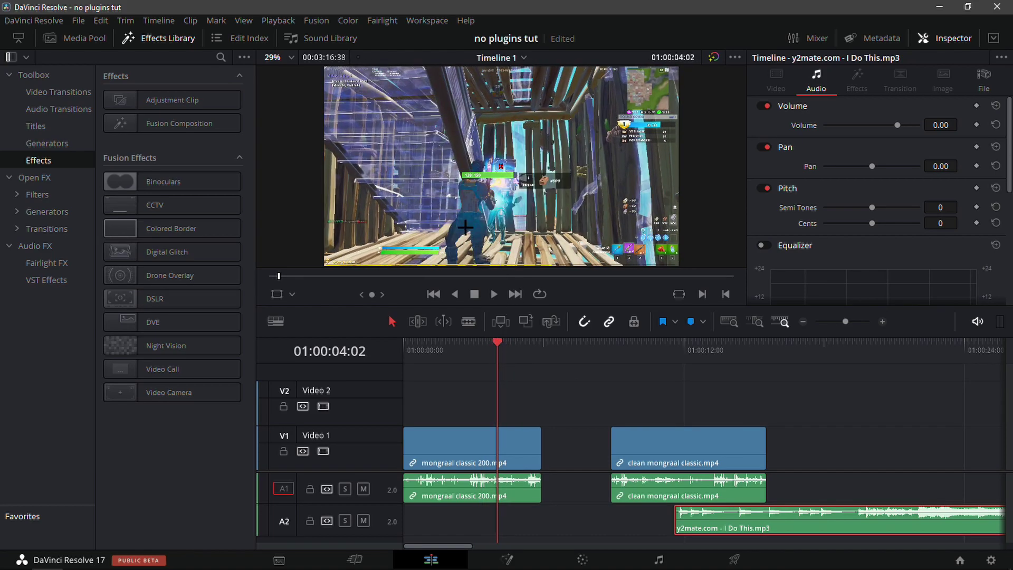
{"action": "scroll", "coordinate": [479, 221], "scroll_direction": "up", "scroll_amount": 1}
{"action": "scroll", "coordinate": [479, 220], "scroll_direction": "up", "scroll_amount": 1}
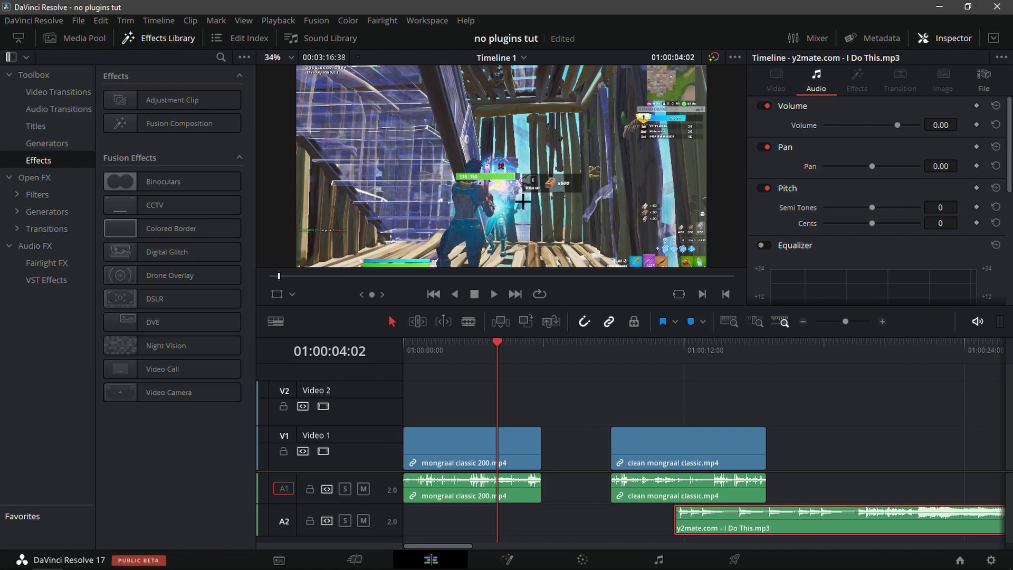
{"action": "key", "text": "Left"}
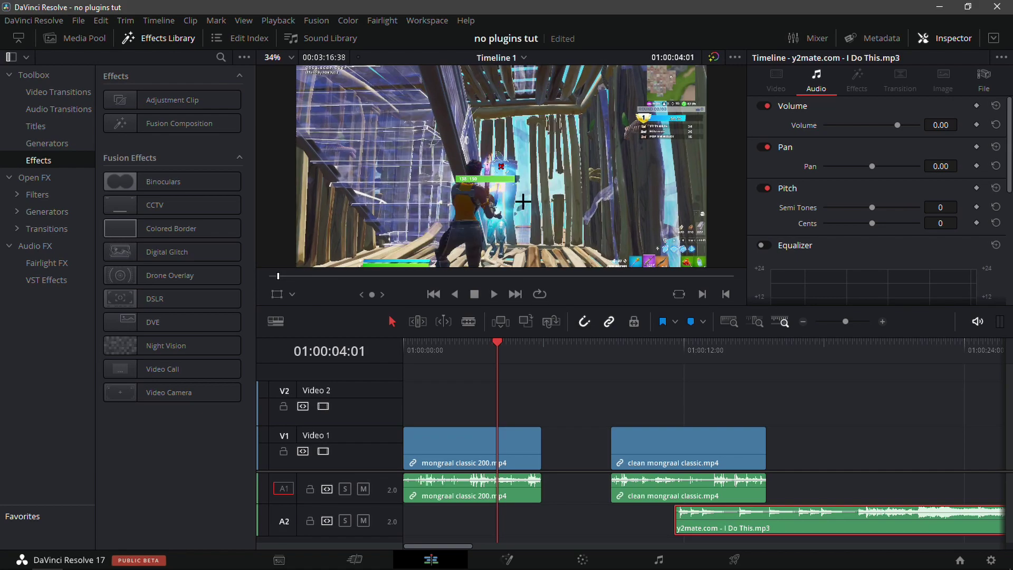
{"action": "key", "text": "Left"}
{"action": "key", "text": "Right"}
- Add a marker to the mongraal classic 200.mp4 clip at the playhead position
{"action": "left_click", "coordinate": [508, 446]}
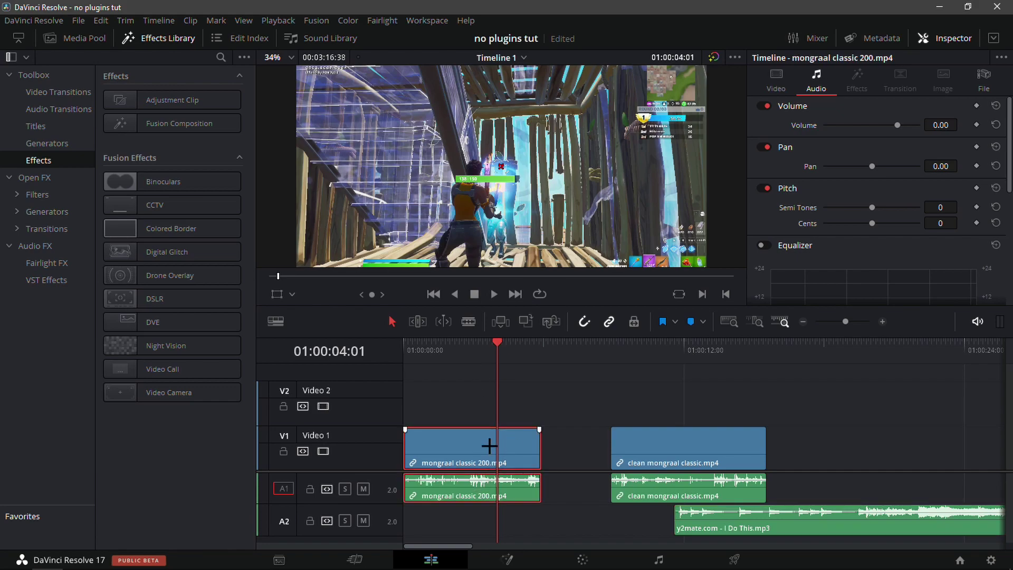
{"action": "right_click", "coordinate": [489, 446]}
{"action": "left_click", "coordinate": [508, 465]}
{"action": "key", "text": "m"}
{"action": "key", "text": "m"}
{"action": "left_click", "coordinate": [588, 422]}
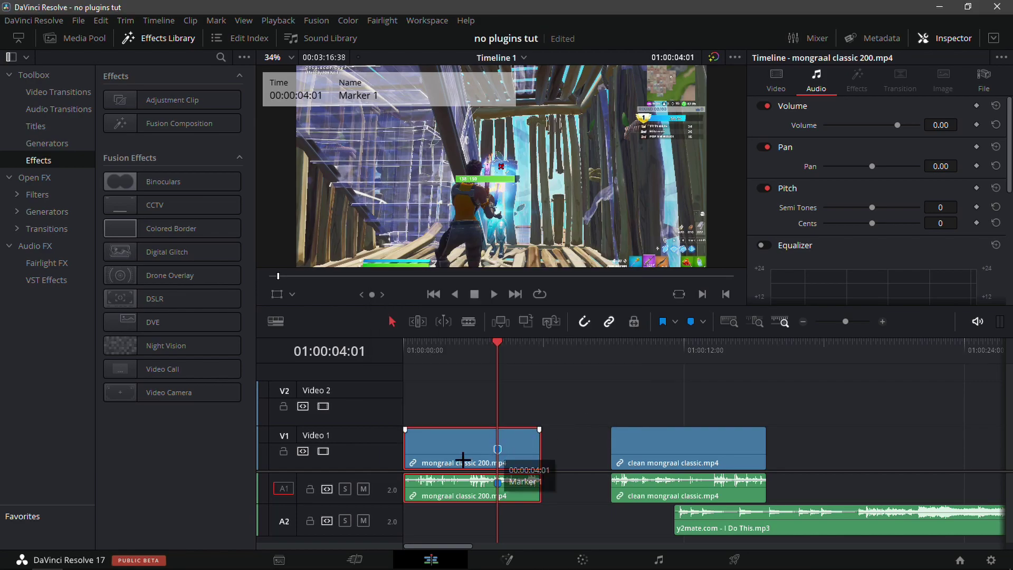
- Unlink the video and audio of the mongraal classic 200.mp4 clip, then select only its video part
{"action": "right_click", "coordinate": [463, 461]}
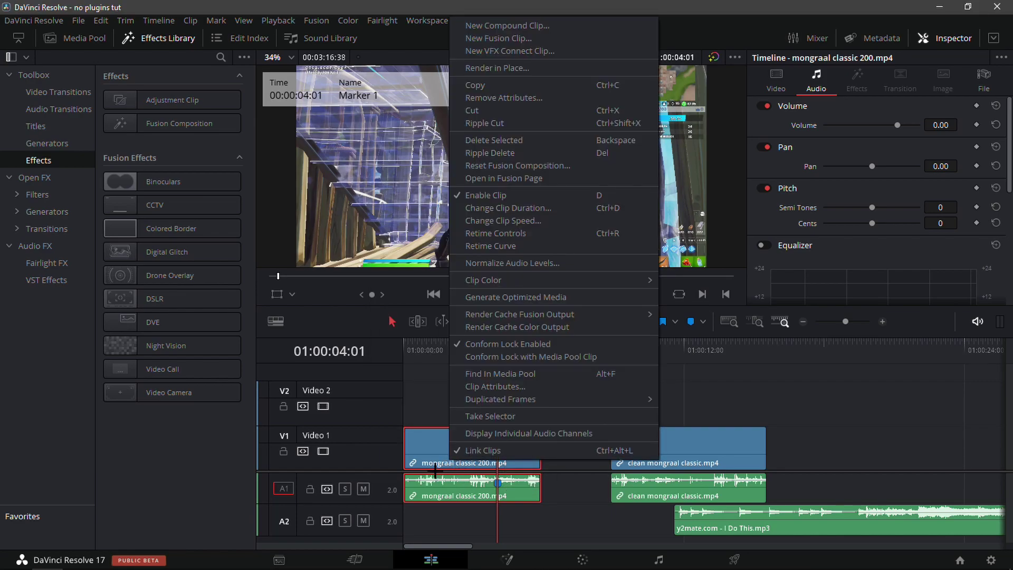
{"action": "right_click", "coordinate": [454, 460]}
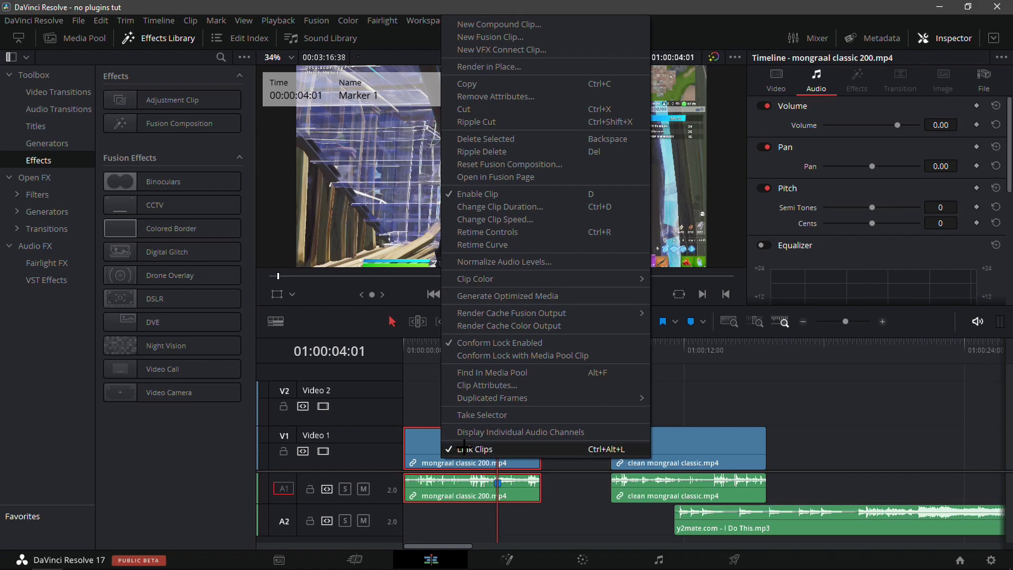
{"action": "left_click", "coordinate": [464, 447]}
{"action": "left_click", "coordinate": [549, 432]}
{"action": "left_click", "coordinate": [473, 485]}
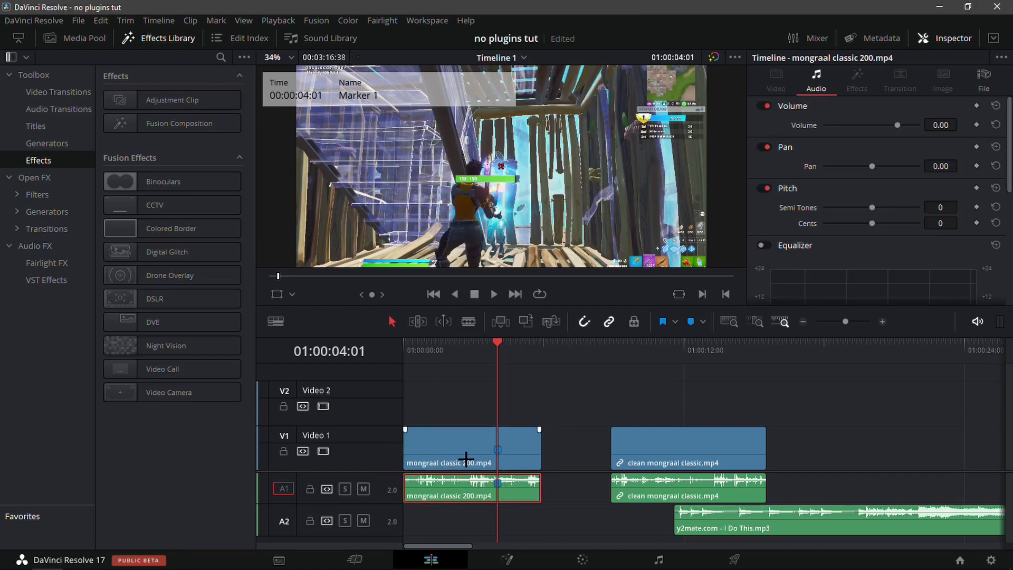
{"action": "left_click", "coordinate": [466, 459]}
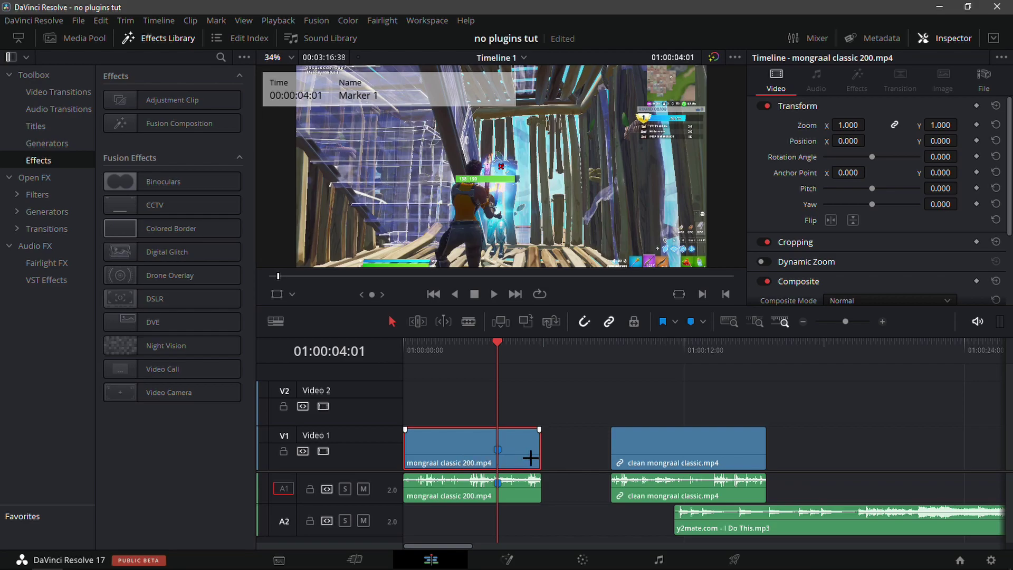
- Move the I Do This.mp3 music to the timeline start and shift the clean mongraal classic clip much further along the timeline
{"action": "left_click_drag", "start_coordinate": [748, 518], "coordinate": [476, 518]}
{"action": "left_click_drag", "start_coordinate": [701, 449], "coordinate": [915, 435]}
{"action": "left_click", "coordinate": [602, 380]}
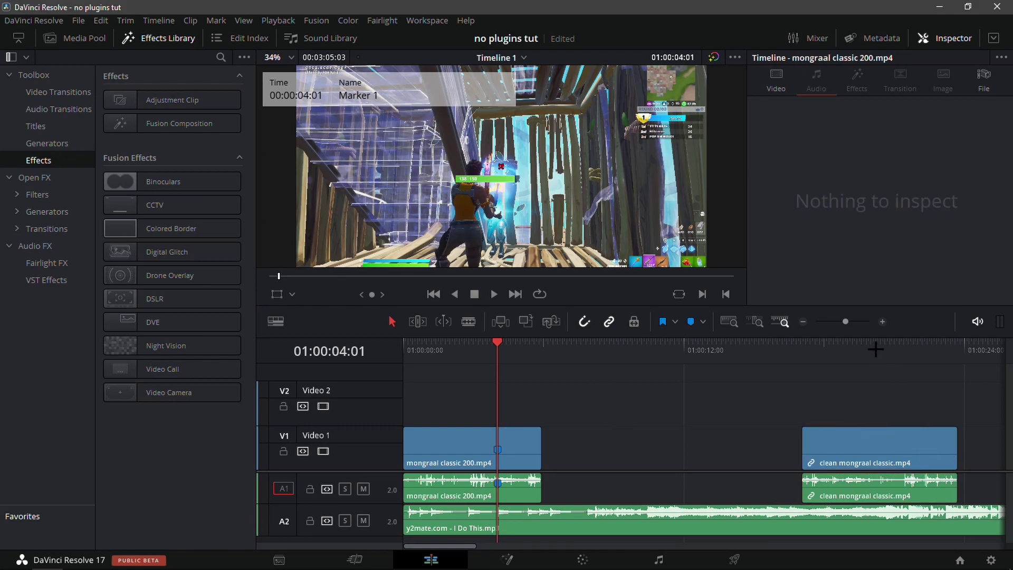
{"action": "left_click", "coordinate": [803, 321]}
{"action": "left_click_drag", "start_coordinate": [656, 444], "coordinate": [865, 443]}
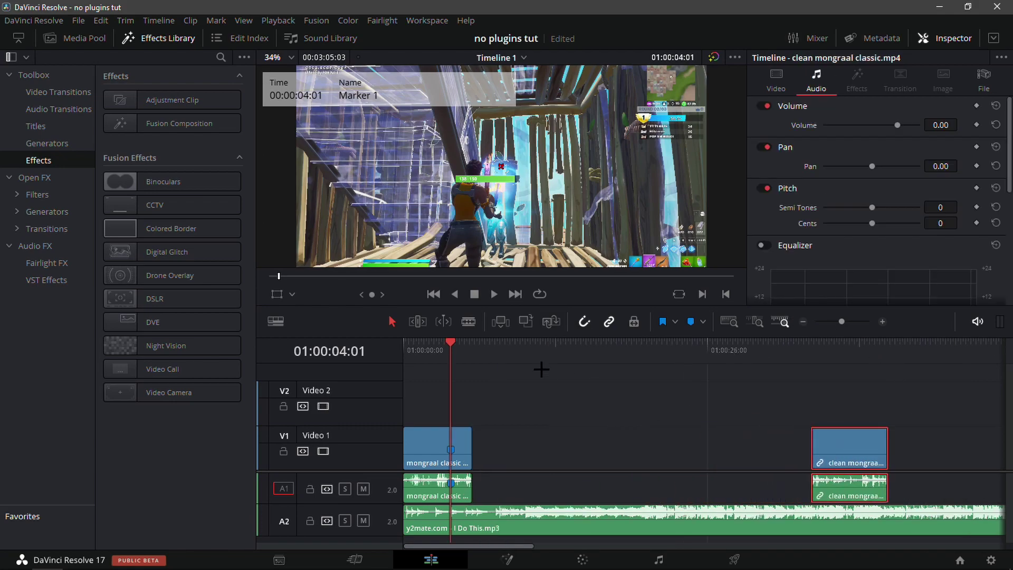
{"action": "left_click", "coordinate": [541, 369]}
- Play through the music to find the sync point and add a marker to the music clip at 01:00:20:40
{"action": "key", "text": "space"}
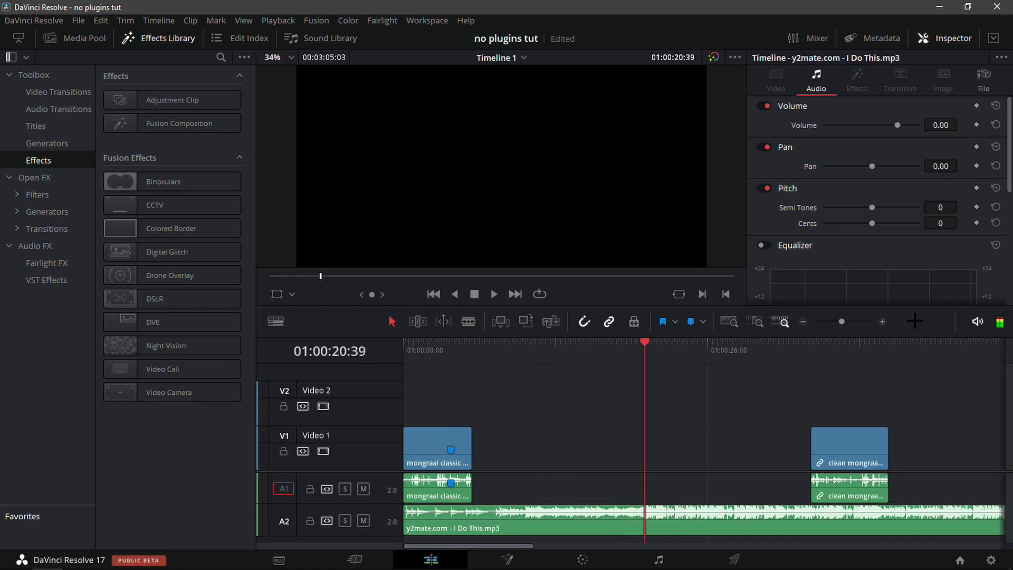
{"action": "left_click", "coordinate": [882, 322]}
{"action": "left_click_drag", "start_coordinate": [692, 352], "coordinate": [708, 368]}
{"action": "left_click", "coordinate": [724, 526]}
{"action": "key", "text": "ctrl+m"}
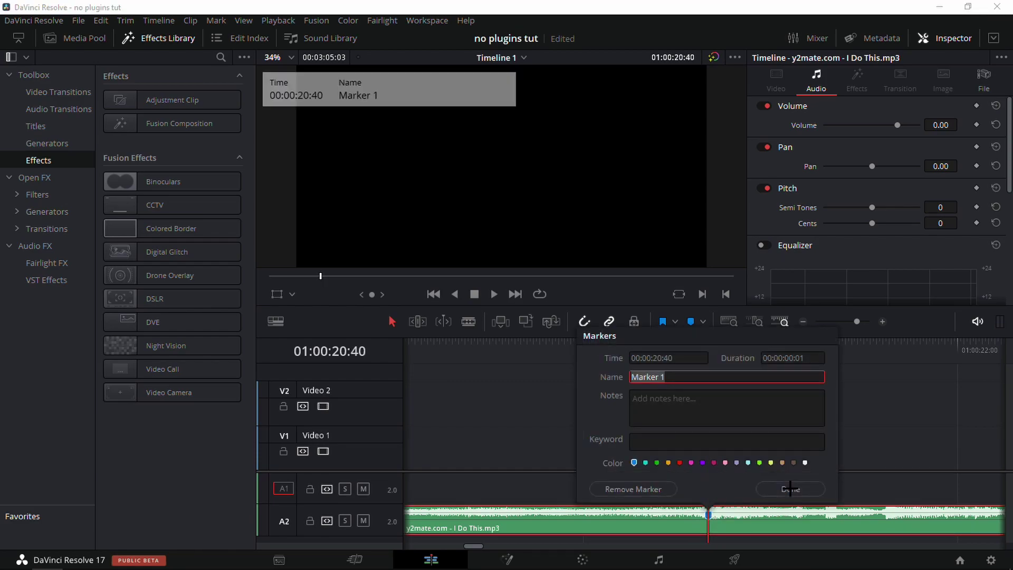
{"action": "left_click", "coordinate": [790, 488]}
- Align the music's marker with the video clip's marker, keep the music starting at the timeline start, and play back the sync
{"action": "left_click", "coordinate": [801, 320]}
{"action": "left_click", "coordinate": [802, 321]}
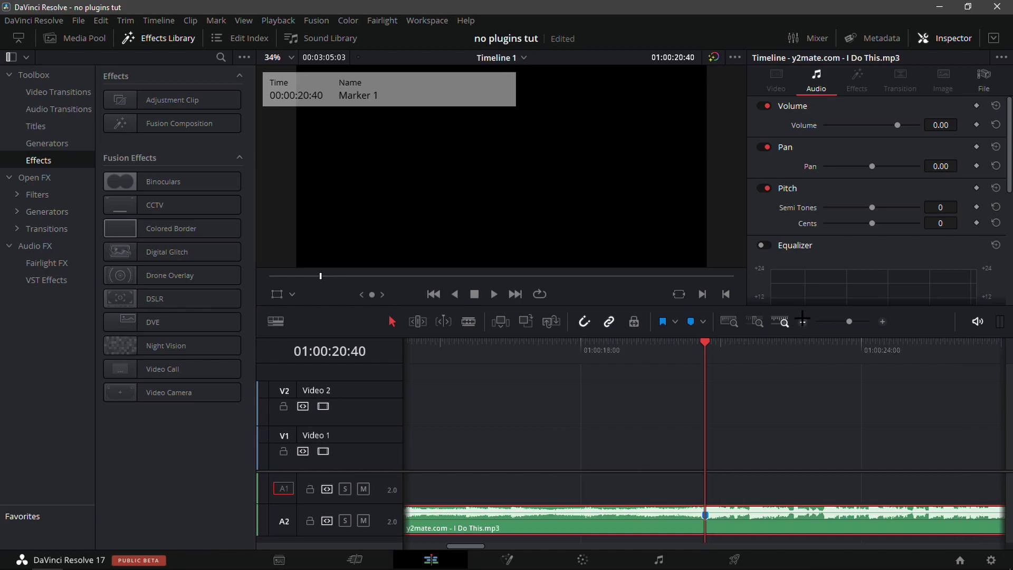
{"action": "left_click", "coordinate": [802, 321]}
{"action": "left_click", "coordinate": [801, 321]}
{"action": "mouse_move", "coordinate": [409, 517]}
{"action": "left_mouse_down"}
{"action": "mouse_move", "coordinate": [681, 520]}
{"action": "mouse_move", "coordinate": [433, 526]}
{"action": "left_mouse_up"}
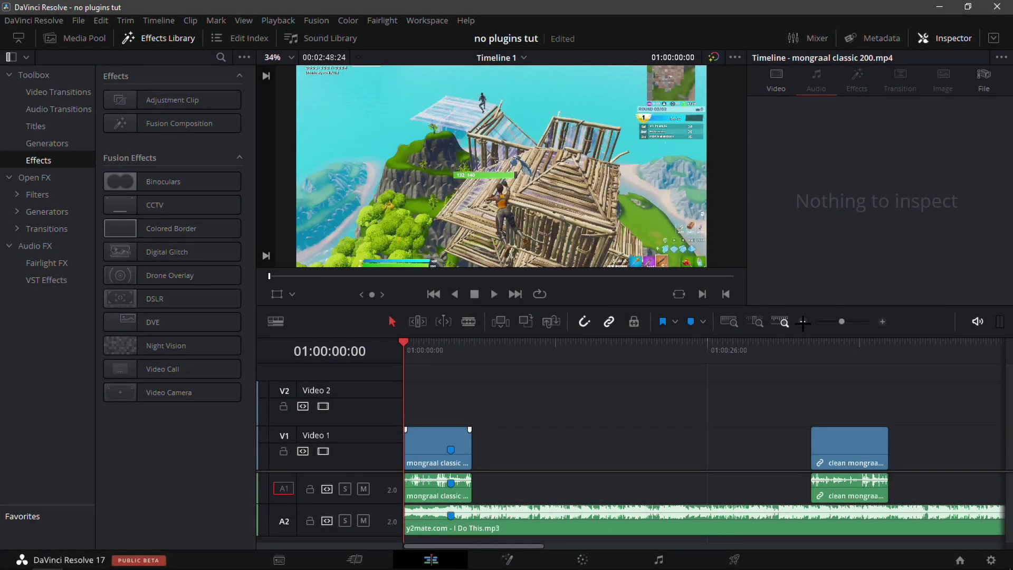
{"action": "key", "text": "space"}
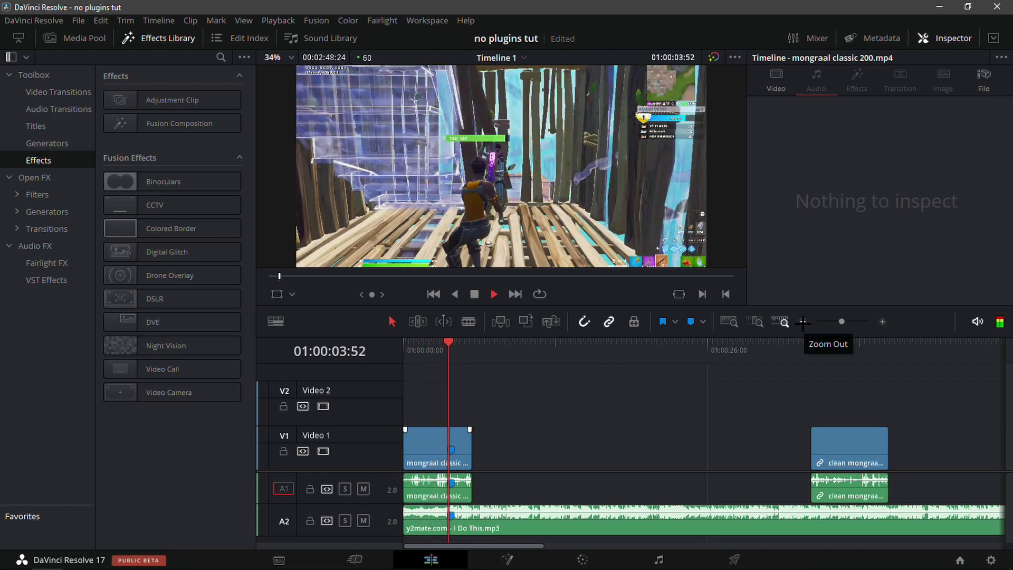
{"action": "key", "text": "space"}
{"action": "scroll", "coordinate": [629, 176], "scroll_direction": "down", "scroll_amount": 2}
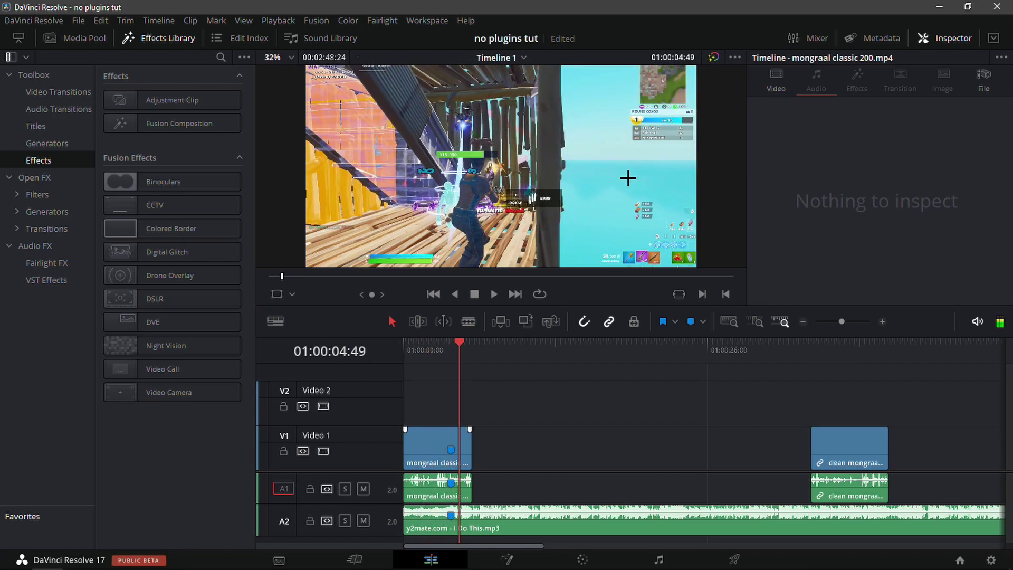
- Show the retime controls on the mongraal classic 200.mp4 video and add a speed point at the marker, 01:00:04:01
{"action": "left_click", "coordinate": [452, 346]}
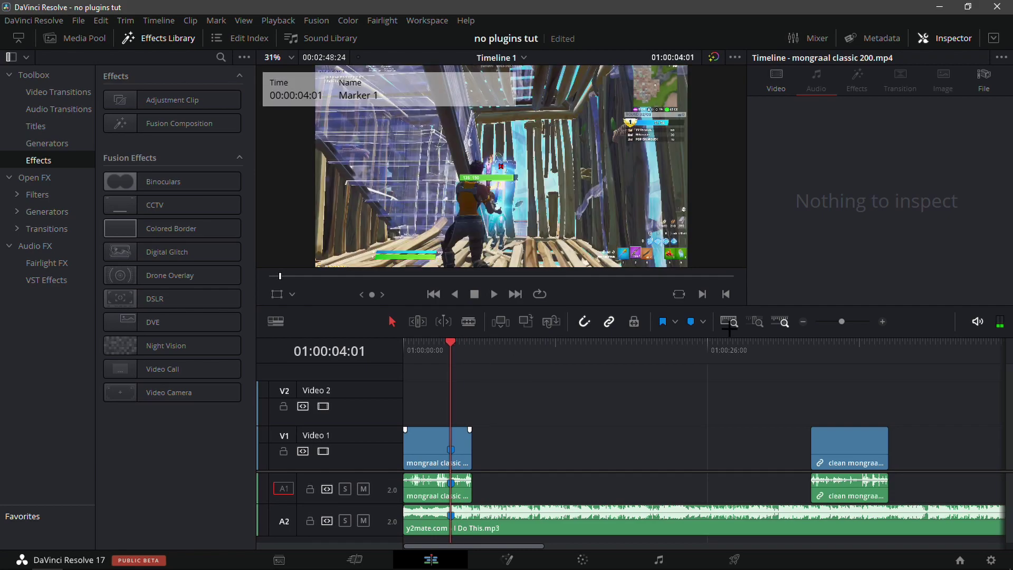
{"action": "left_click", "coordinate": [880, 321]}
{"action": "left_click", "coordinate": [880, 321]}
{"action": "left_click", "coordinate": [607, 443]}
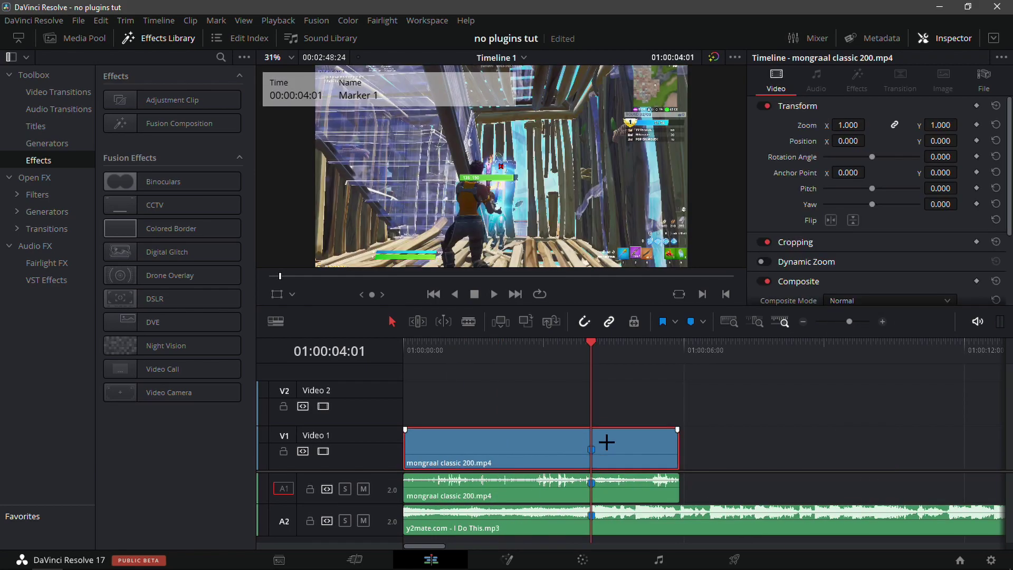
{"action": "right_click", "coordinate": [615, 432]}
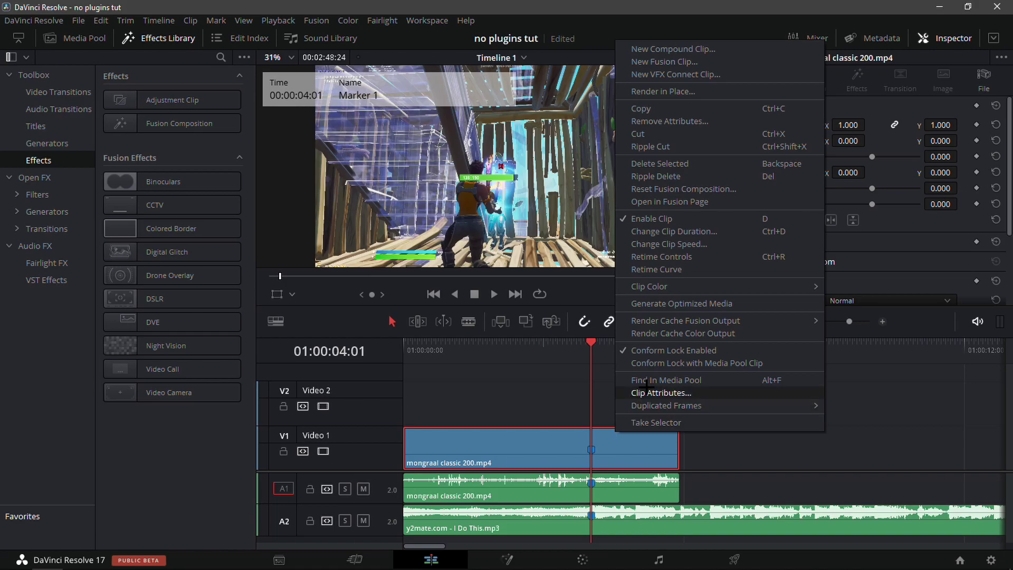
{"action": "left_click", "coordinate": [659, 260]}
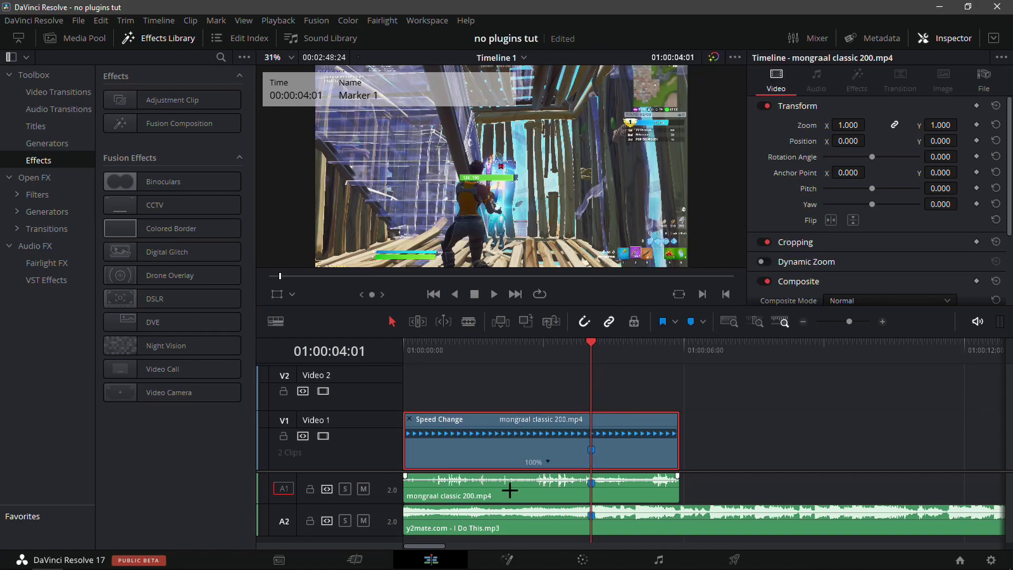
{"action": "left_click", "coordinate": [549, 465]}
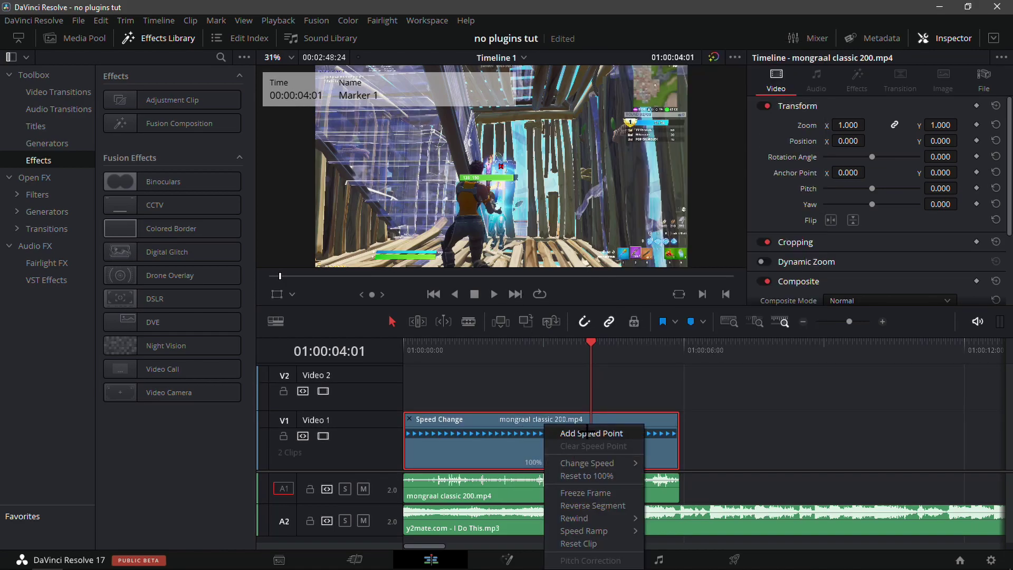
{"action": "left_click", "coordinate": [607, 429]}
{"action": "left_click", "coordinate": [647, 382]}
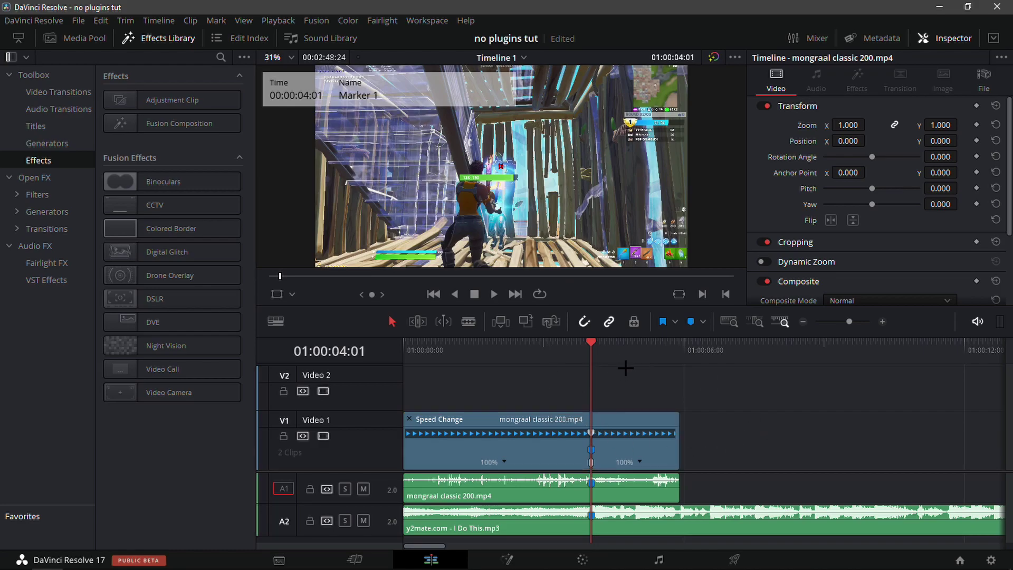
- Add a second speed point to the video clip ahead of the marker, at 01:00:03:31
{"action": "key", "text": "j"}
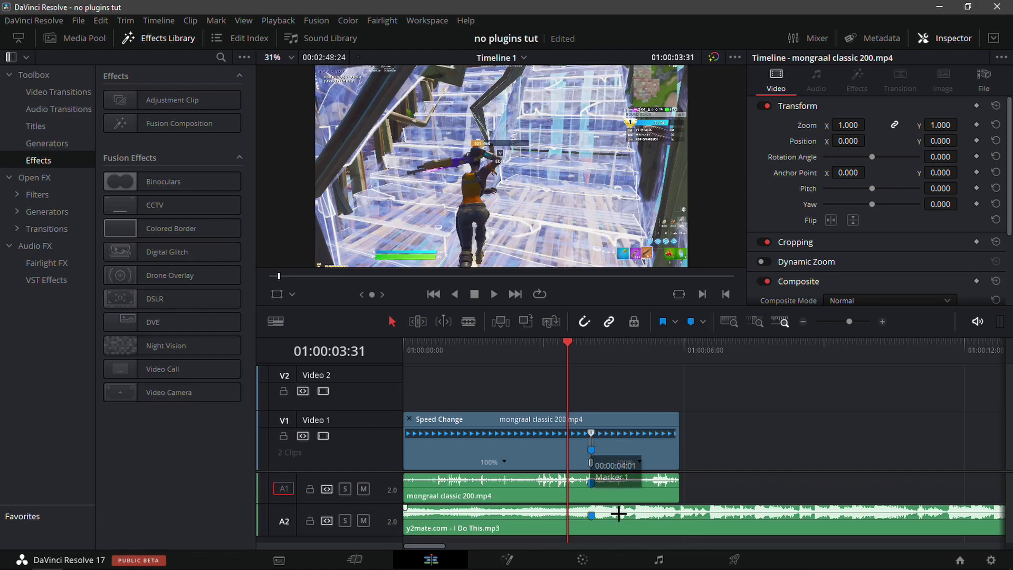
{"action": "left_click", "coordinate": [639, 462]}
{"action": "left_click", "coordinate": [657, 433]}
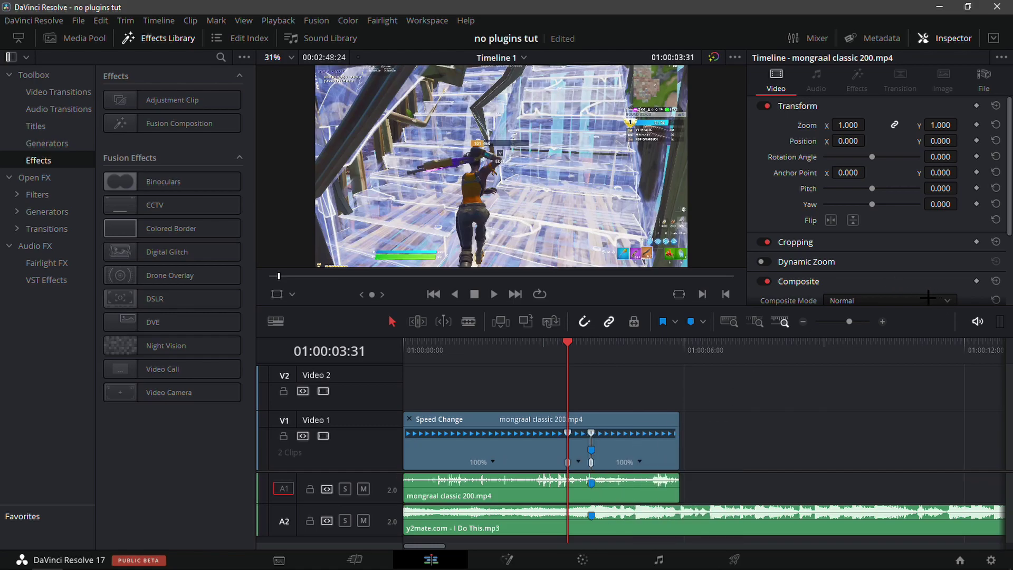
- Add another speed point at 01:00:03:46, midway between the two existing speed points
{"action": "left_click", "coordinate": [884, 321]}
{"action": "key", "text": "Right"}
{"action": "key", "text": "Right"}
{"action": "key", "text": "Right"}
{"action": "key", "text": "Right"}
{"action": "key", "text": "Right"}
{"action": "key", "text": "Right"}
{"action": "key", "text": "Right"}
{"action": "key", "text": "Right"}
{"action": "key", "text": "Right"}
{"action": "key", "text": "Right"}
{"action": "key", "text": "Right"}
{"action": "key", "text": "Right"}
{"action": "key", "text": "Right"}
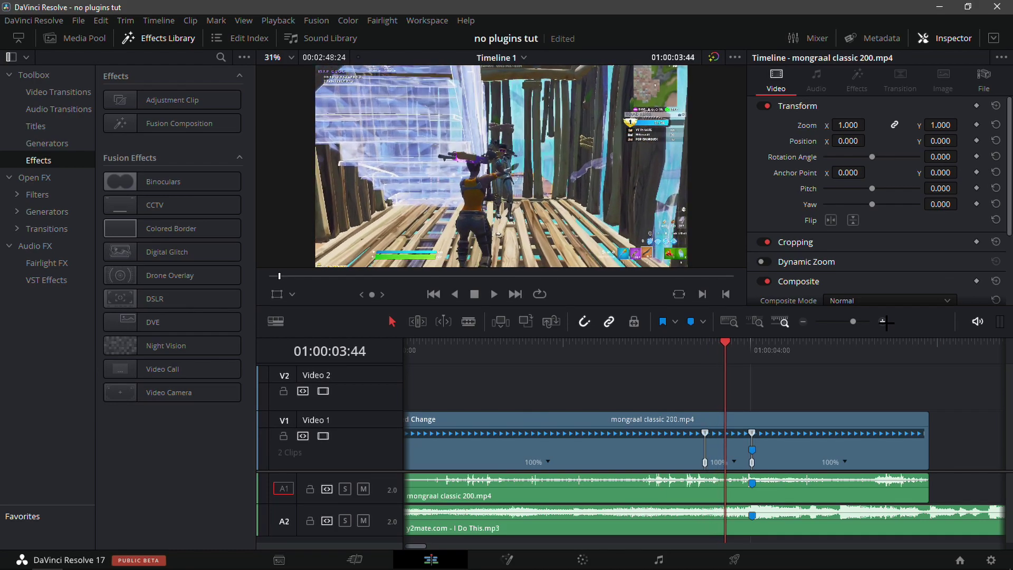
{"action": "key", "text": "Right"}
{"action": "key", "text": "Right"}
{"action": "left_click", "coordinate": [734, 461]}
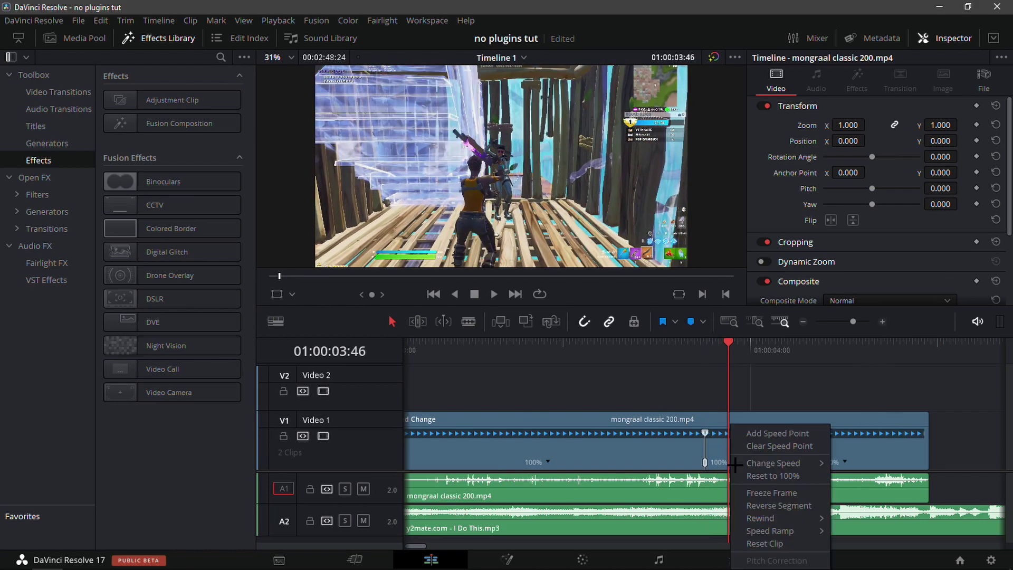
{"action": "left_click", "coordinate": [760, 430]}
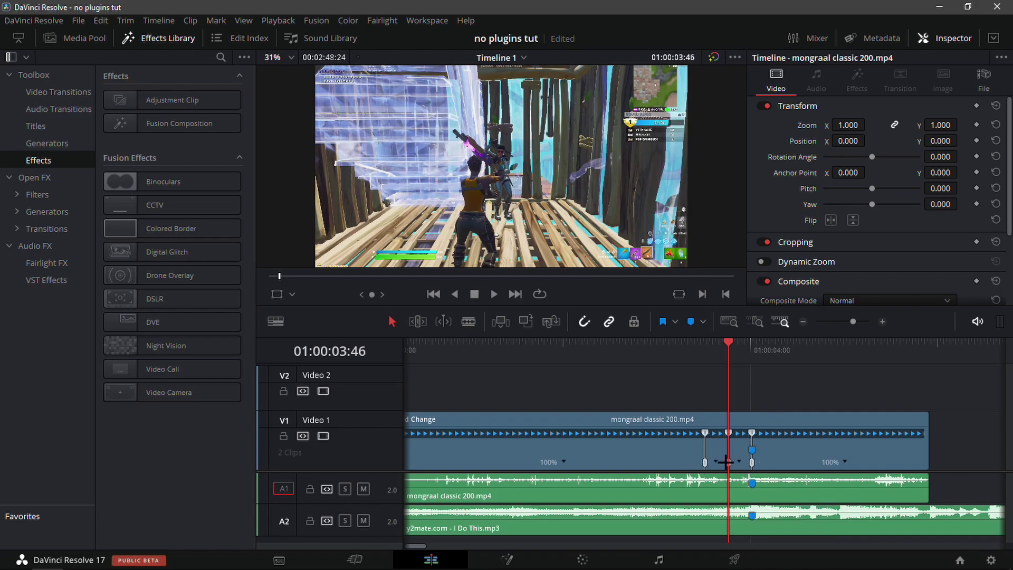
- Slow the segment between the first two speed points to 50% and place the playhead at 01:00:04:01
{"action": "right_click", "coordinate": [713, 462]}
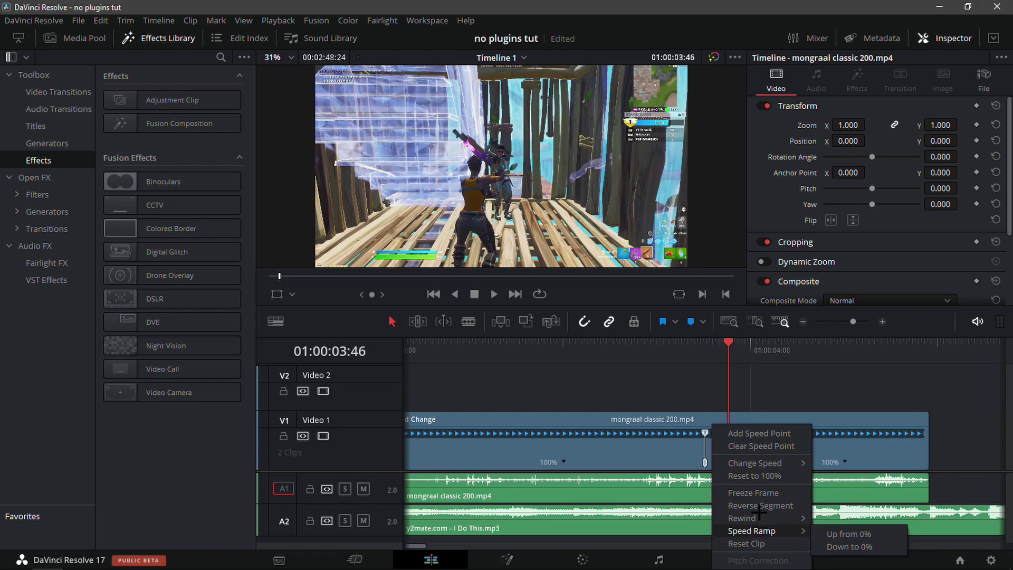
{"action": "left_click", "coordinate": [749, 433]}
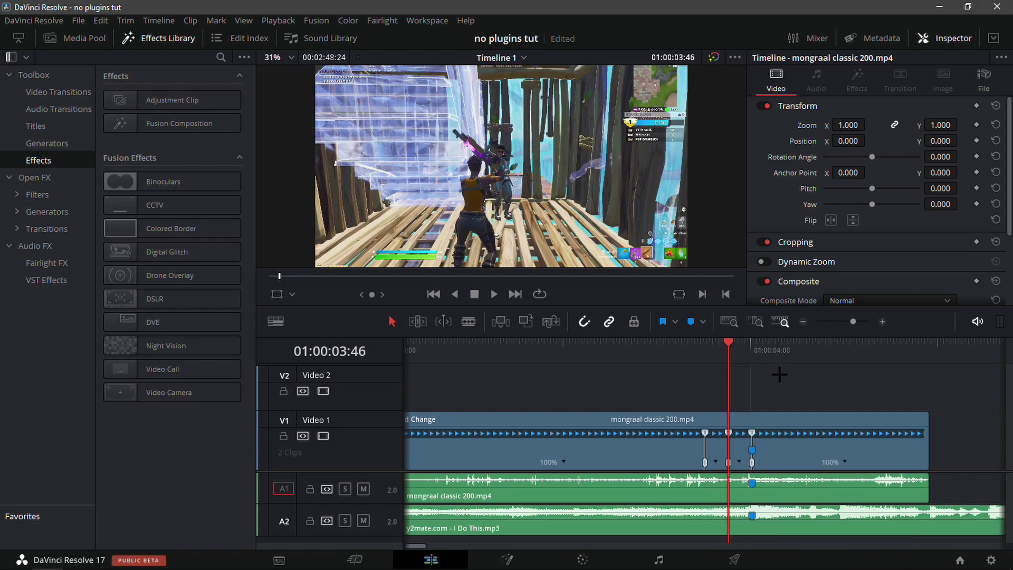
{"action": "right_click", "coordinate": [719, 462]}
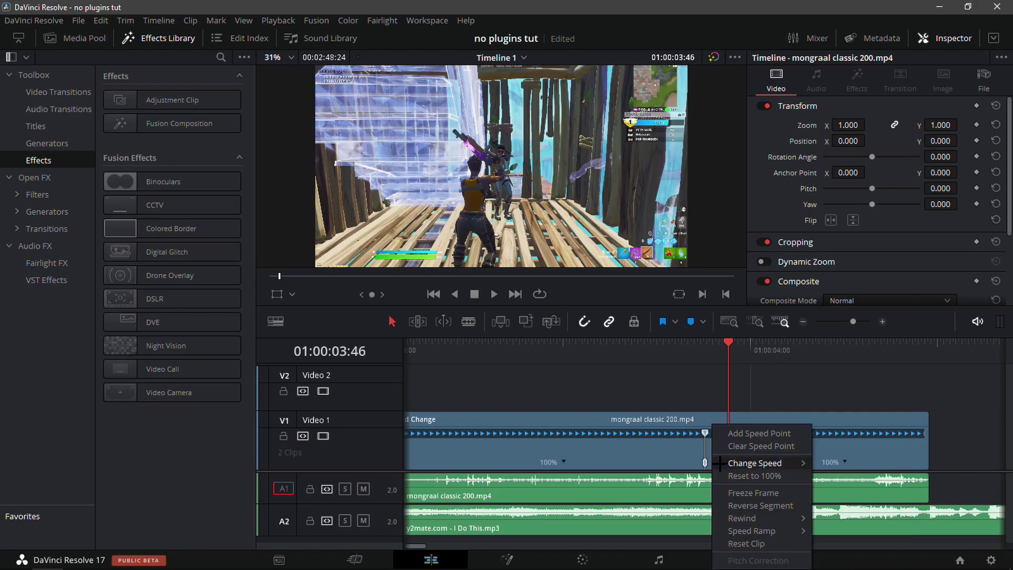
{"action": "mouse_move", "coordinate": [745, 464]}
{"action": "left_click", "coordinate": [837, 463]}
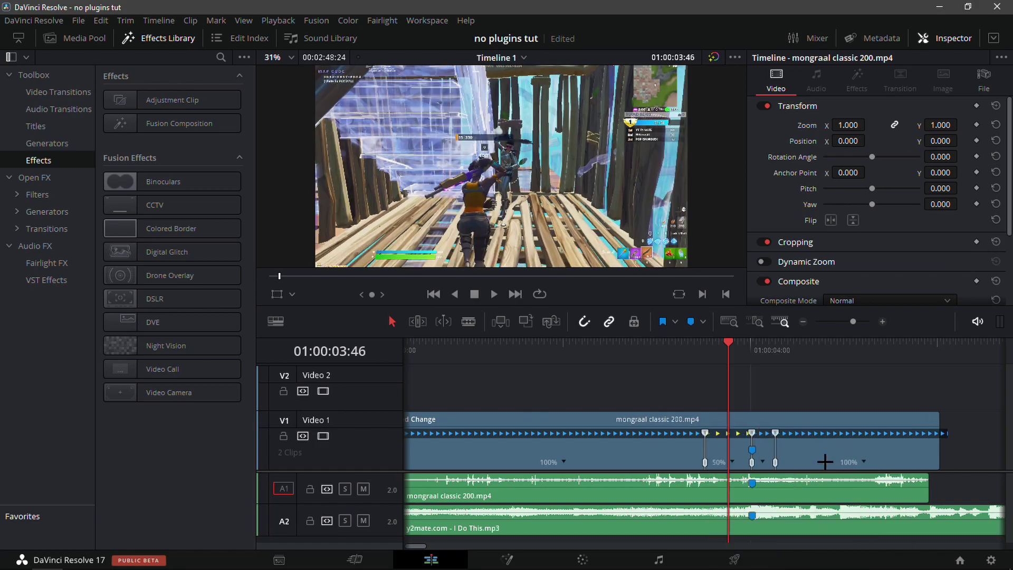
{"action": "left_click", "coordinate": [752, 358]}
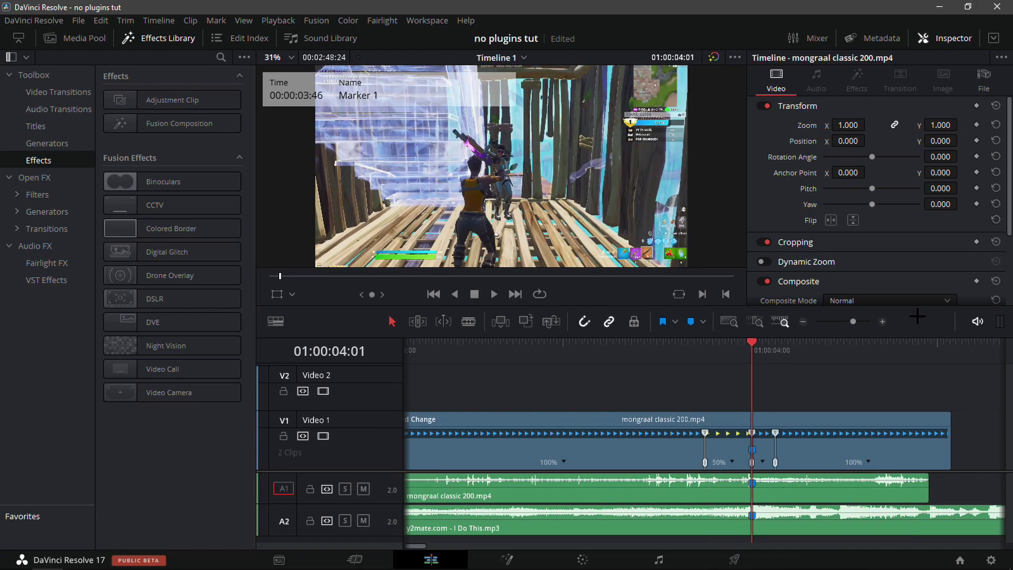
- Speed up the short segment right after the marker's speed point to 200%
{"action": "left_click", "coordinate": [882, 322]}
{"action": "left_click", "coordinate": [757, 461]}
{"action": "mouse_move", "coordinate": [795, 463]}
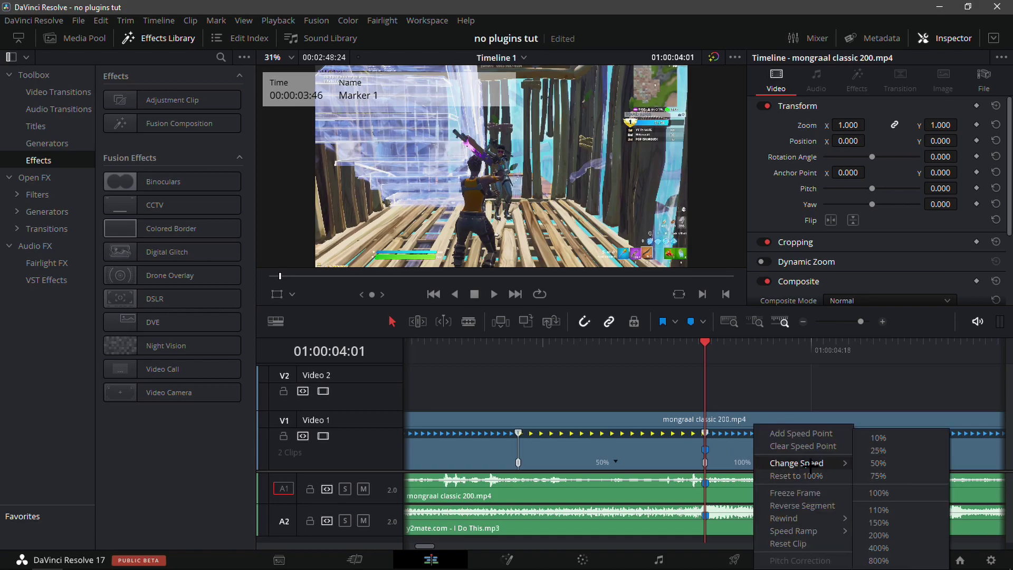
{"action": "left_click", "coordinate": [879, 534]}
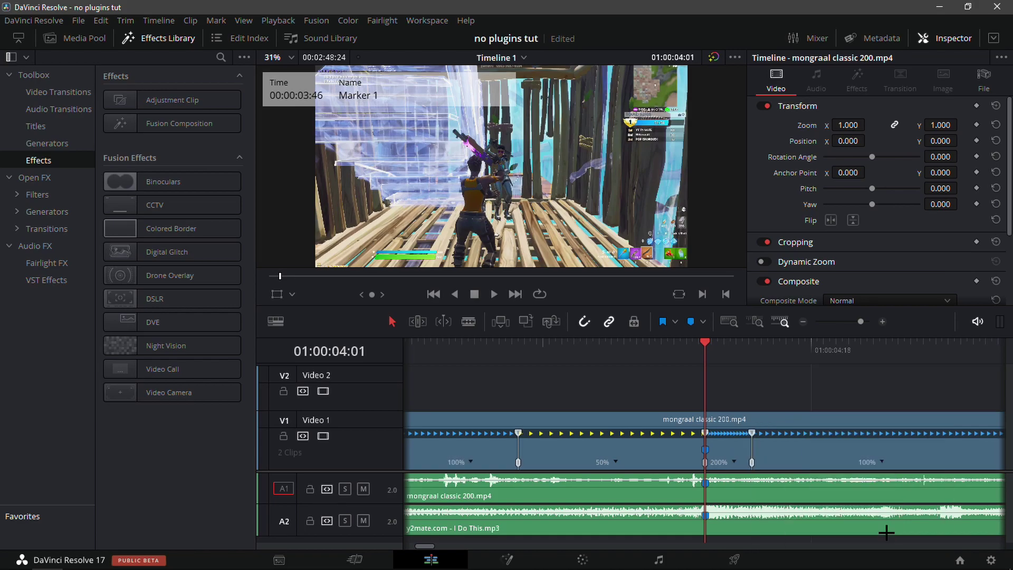
- Extend the 200% segment to the shot frame at 01:00:04:11, then shift the middle speed point earlier so the segment ends at 01:00:04:01
{"action": "left_click_drag", "start_coordinate": [707, 353], "coordinate": [753, 358]}
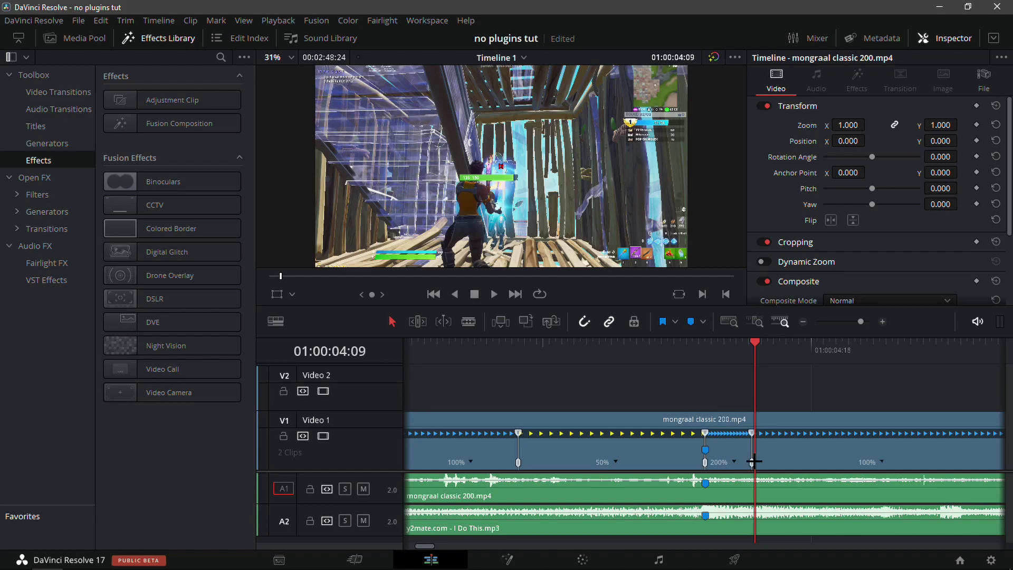
{"action": "key", "text": "Right"}
{"action": "key", "text": "Right"}
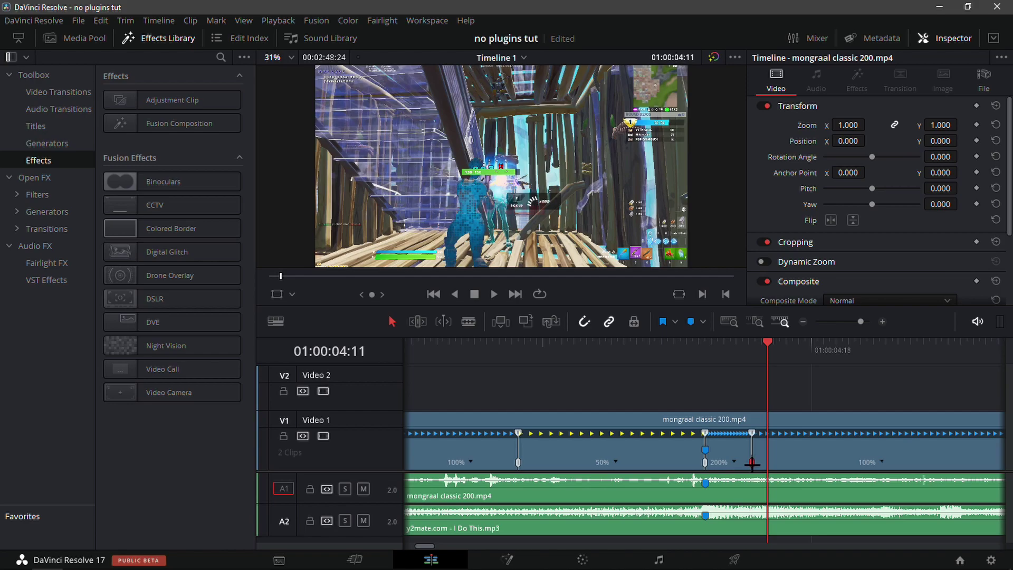
{"action": "left_click_drag", "start_coordinate": [751, 463], "coordinate": [767, 459]}
{"action": "left_click_drag", "start_coordinate": [751, 340], "coordinate": [704, 342]}
{"action": "left_click_drag", "start_coordinate": [699, 464], "coordinate": [622, 476]}
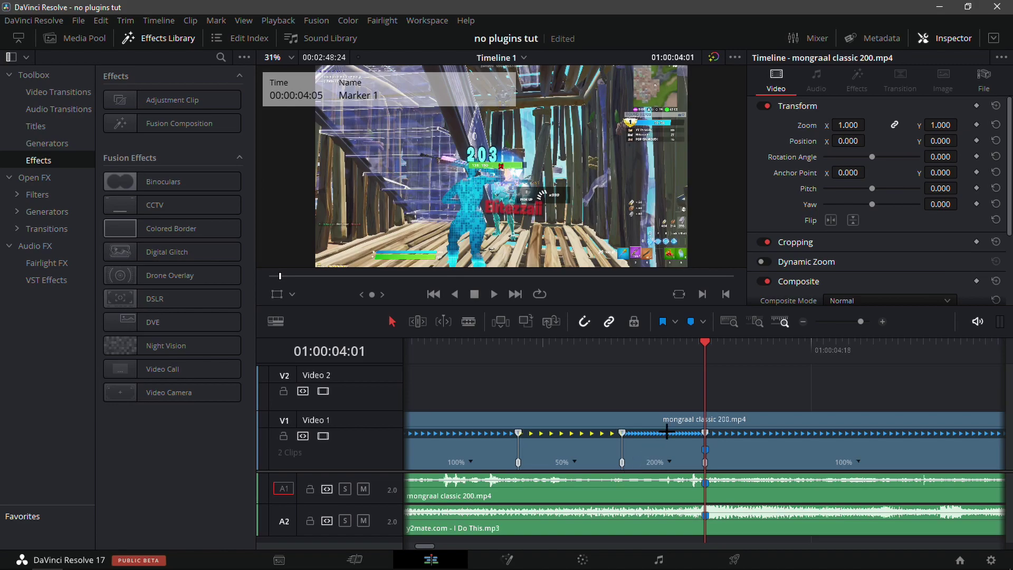
- Slow the final segment of the video clip, after the marker, to 50%
{"action": "left_click", "coordinate": [802, 321]}
{"action": "right_click", "coordinate": [833, 462]}
{"action": "mouse_move", "coordinate": [889, 464]}
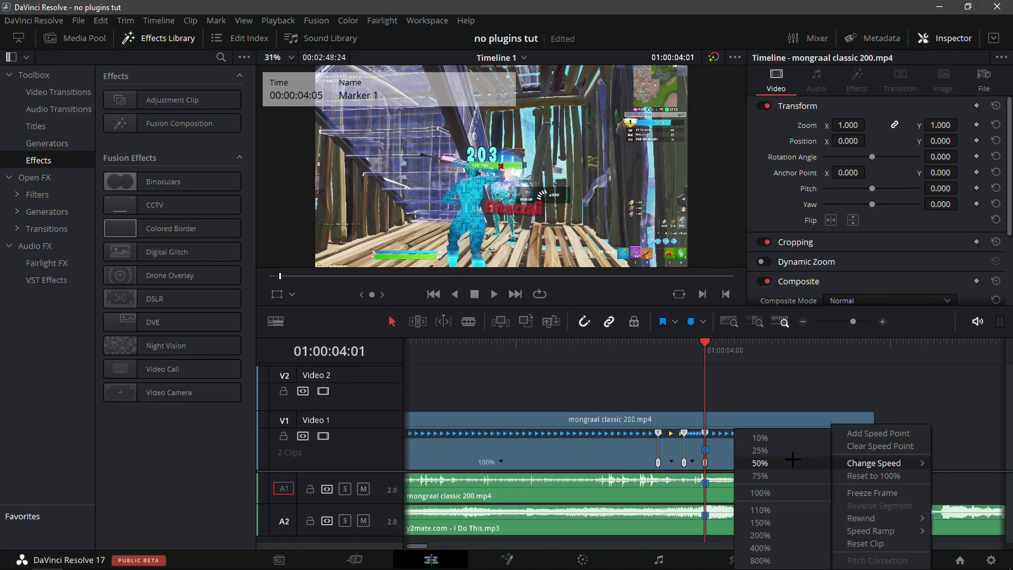
{"action": "left_click", "coordinate": [760, 463]}
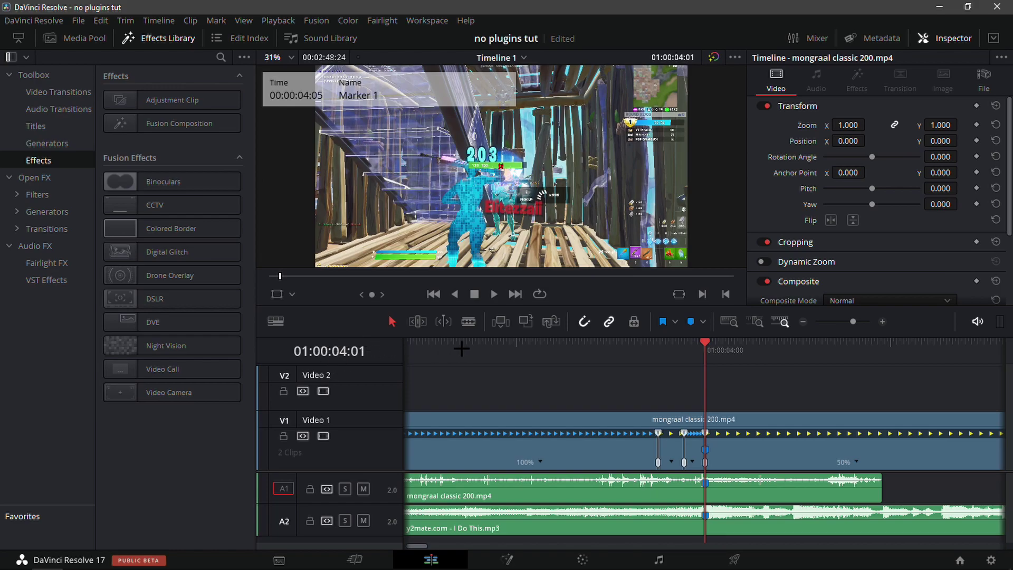
- Split the gameplay clip at 01:00:05:01 and delete the part after the cut
{"action": "mouse_move", "coordinate": [699, 338]}
{"action": "left_mouse_down"}
{"action": "mouse_move", "coordinate": [807, 355]}
{"action": "mouse_move", "coordinate": [798, 356]}
{"action": "left_mouse_up"}
{"action": "left_click", "coordinate": [864, 441]}
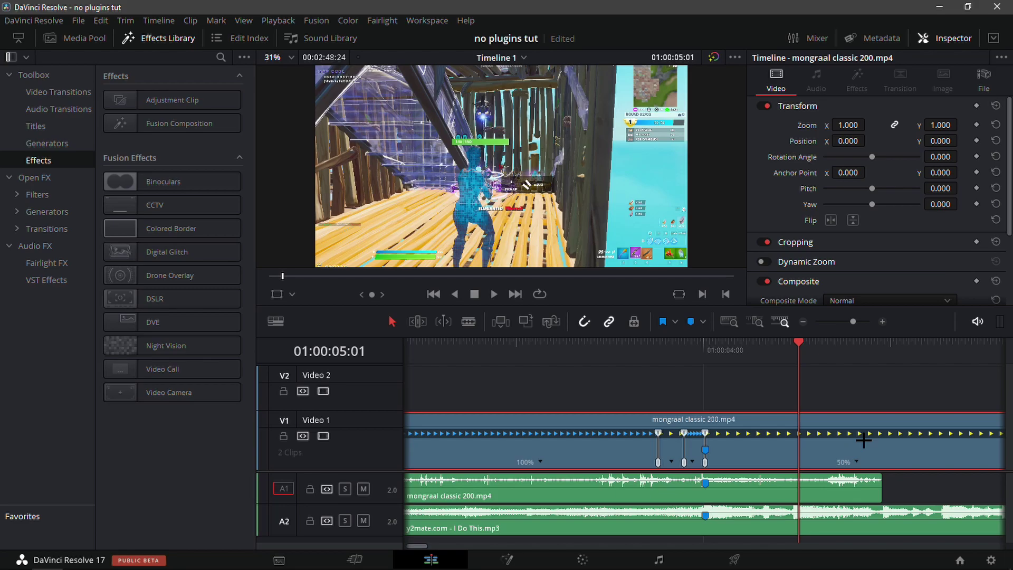
{"action": "key", "text": "ctrl+b"}
{"action": "left_click", "coordinate": [828, 443]}
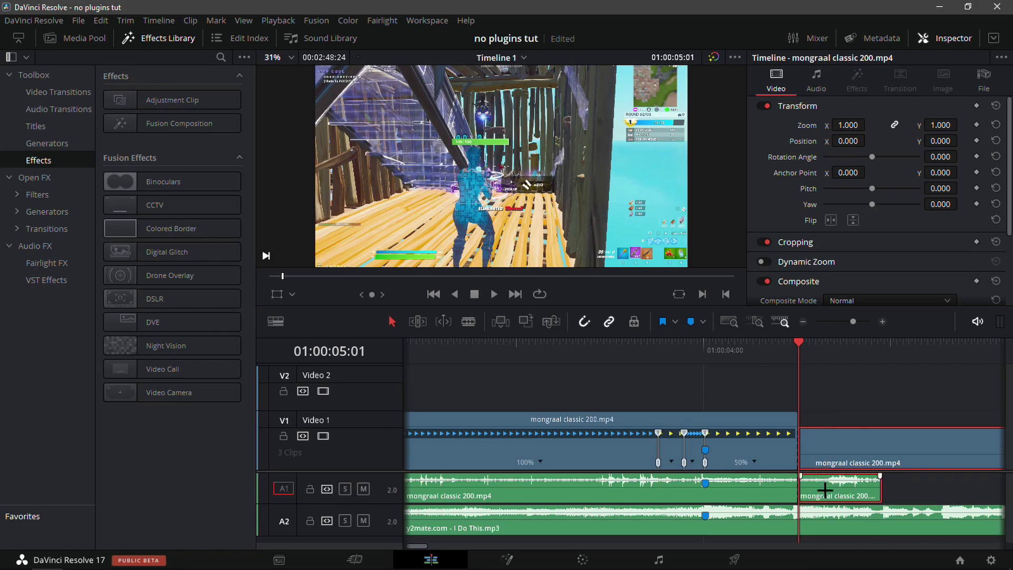
{"action": "key", "text": "Delete"}
- Play back the speed ramp from 01:00:03:03 and return the playhead to the marker, 01:00:04:01
{"action": "left_click_drag", "start_coordinate": [782, 347], "coordinate": [615, 391]}
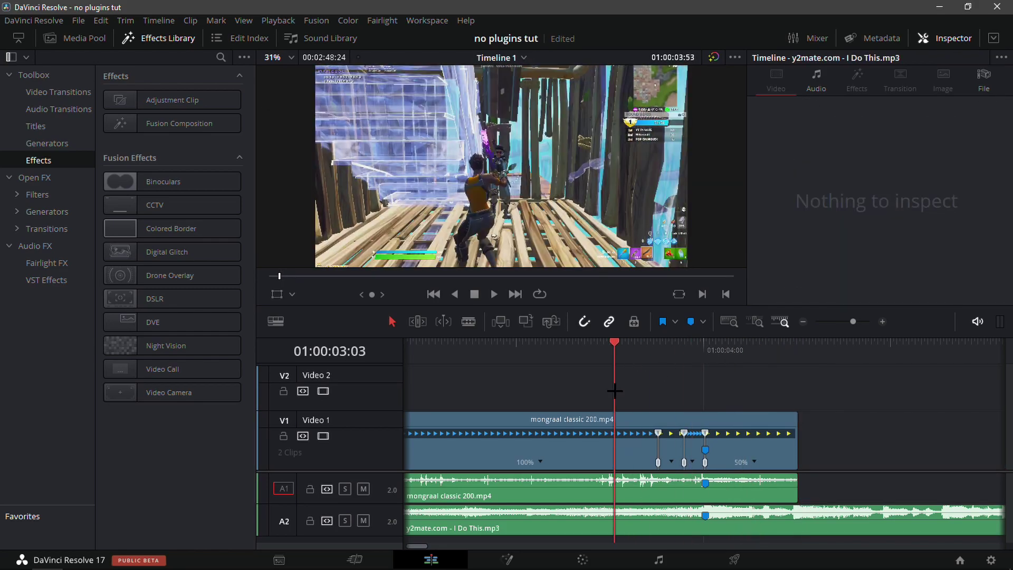
{"action": "key", "text": "space"}
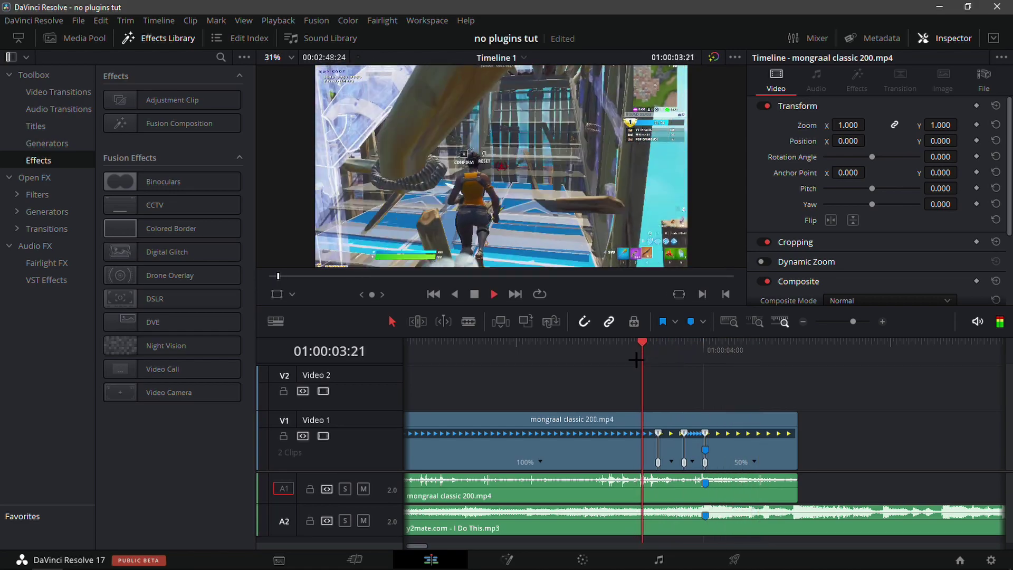
{"action": "left_click_drag", "start_coordinate": [747, 362], "coordinate": [713, 385]}
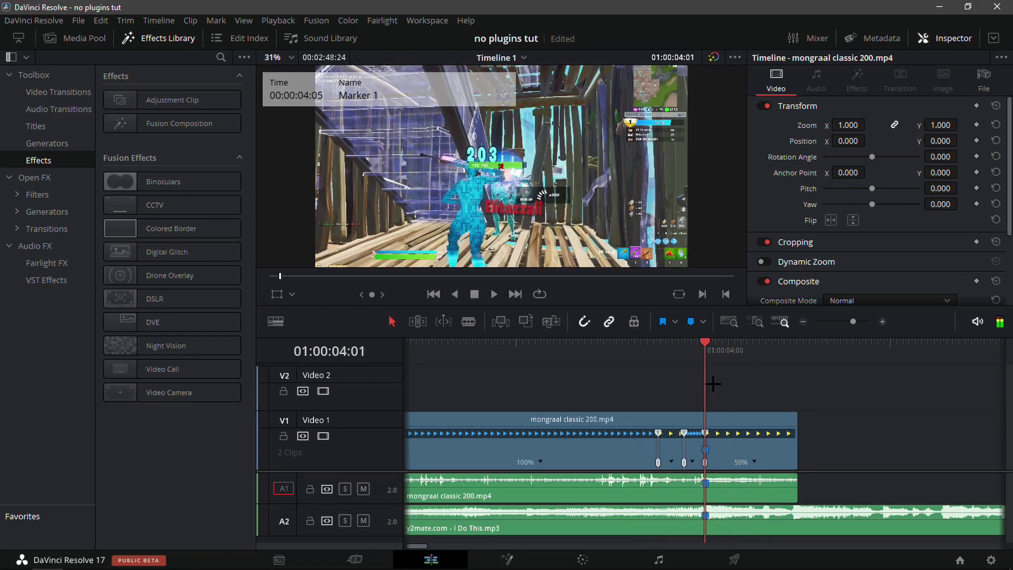
- Add an Adjustment Clip on Video 2, starting at the marker at 01:00:04:01
{"action": "left_click", "coordinate": [803, 322]}
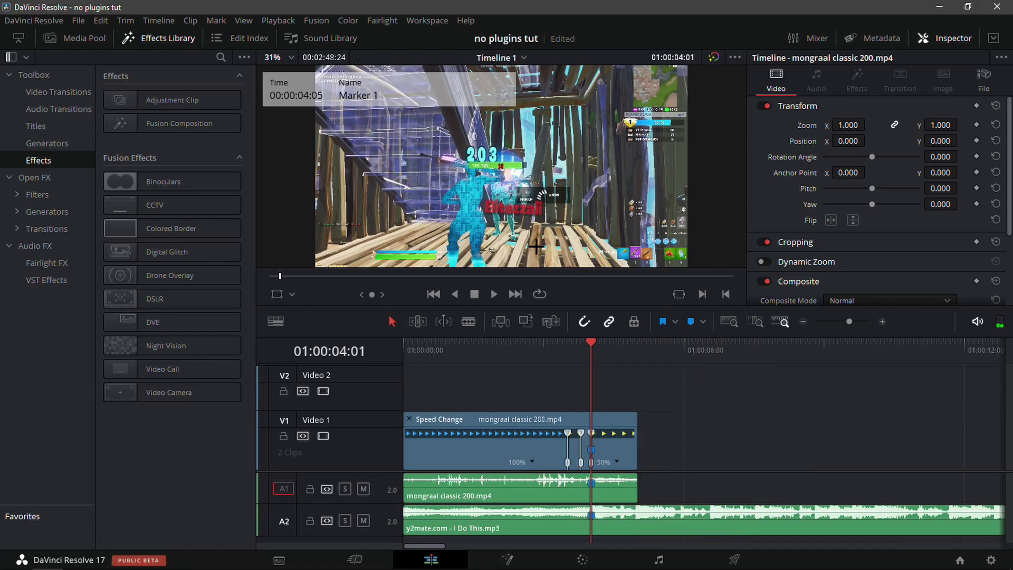
{"action": "left_click_drag", "start_coordinate": [174, 100], "coordinate": [593, 401]}
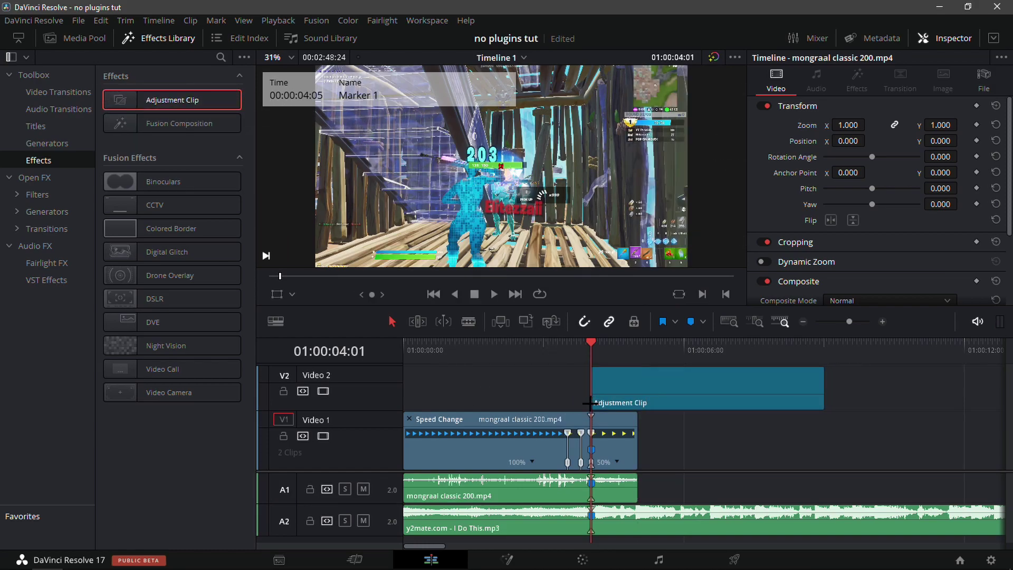
{"action": "left_click", "coordinate": [883, 322]}
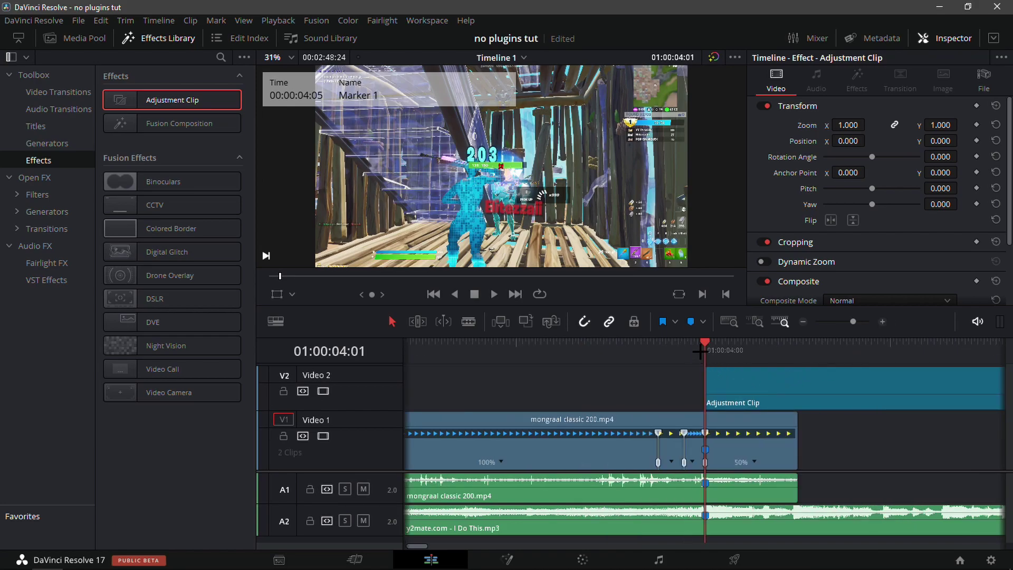
- Move the adjustment clip earlier on Video 2 so it starts at 01:00:03:21, slightly ahead of the first speed point
{"action": "left_click_drag", "start_coordinate": [705, 348], "coordinate": [657, 377]}
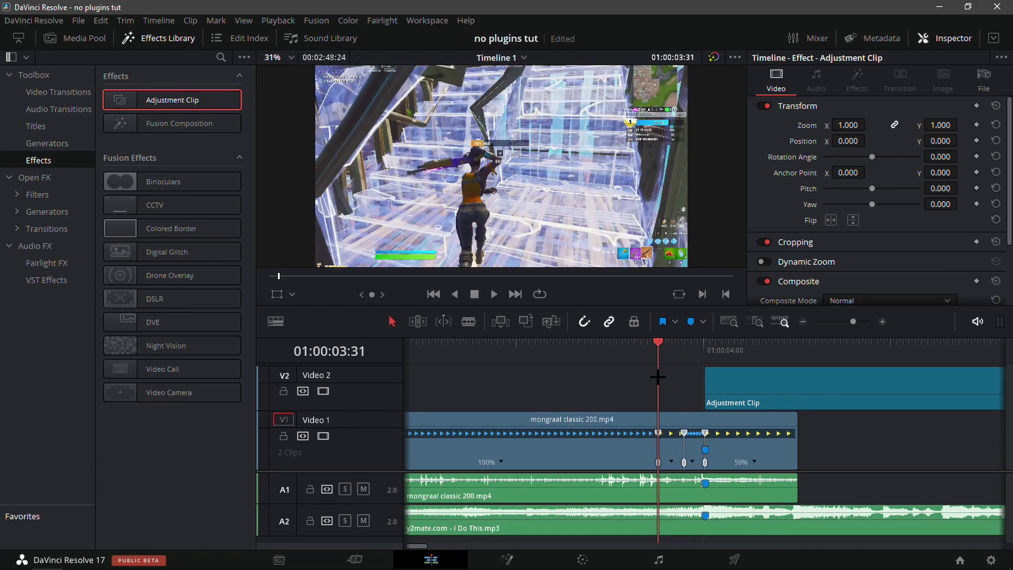
{"action": "left_click", "coordinate": [648, 434]}
{"action": "left_click", "coordinate": [882, 321]}
{"action": "left_click", "coordinate": [882, 321]}
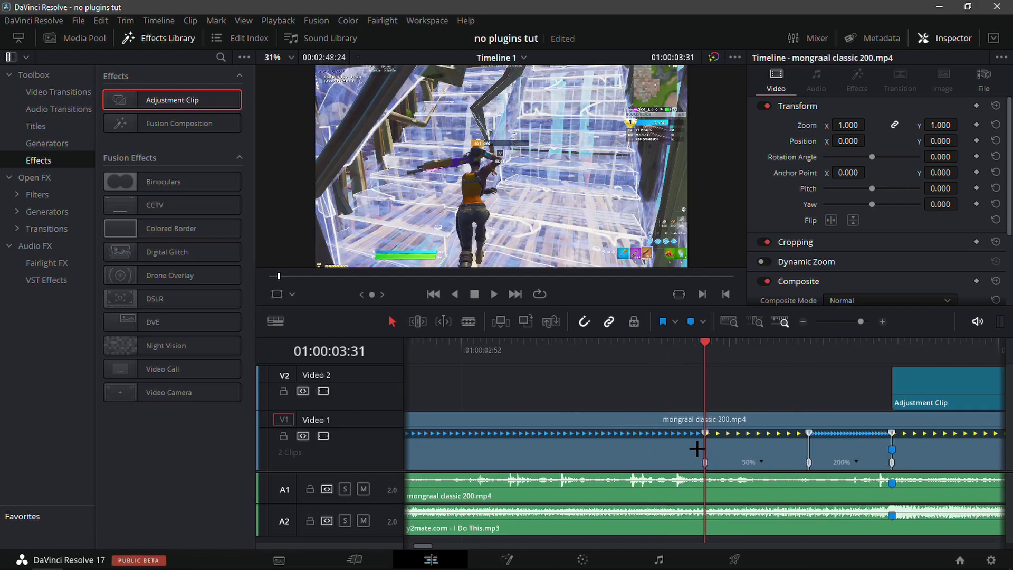
{"action": "key", "text": "Left"}
{"action": "key", "text": "Left"}
{"action": "key", "text": "Left"}
{"action": "key", "text": "Left"}
{"action": "key", "text": "Left"}
{"action": "key", "text": "Left"}
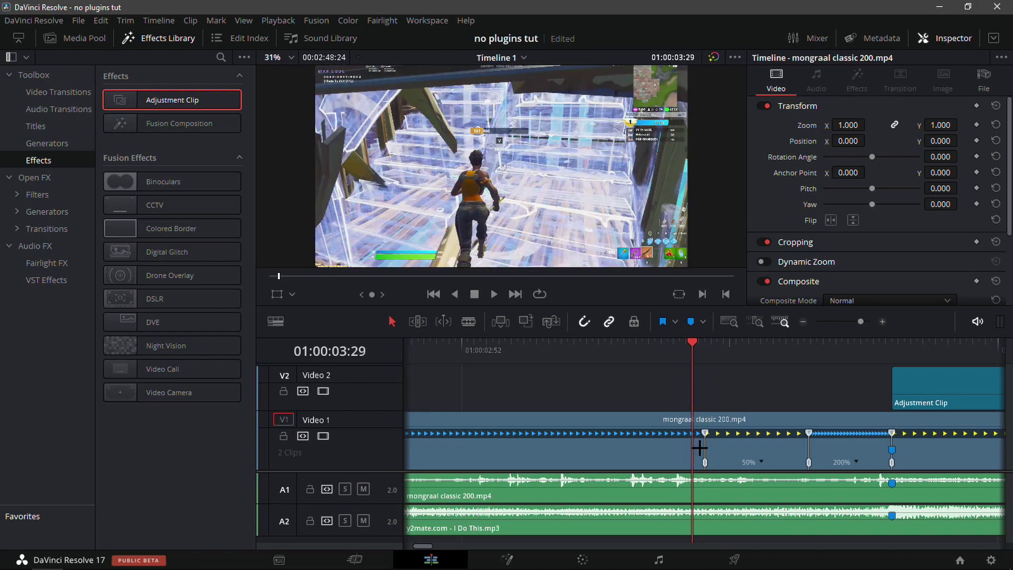
{"action": "key", "text": "Left"}
{"action": "key", "text": "Left"}
{"action": "key", "text": "Left"}
{"action": "key", "text": "Left"}
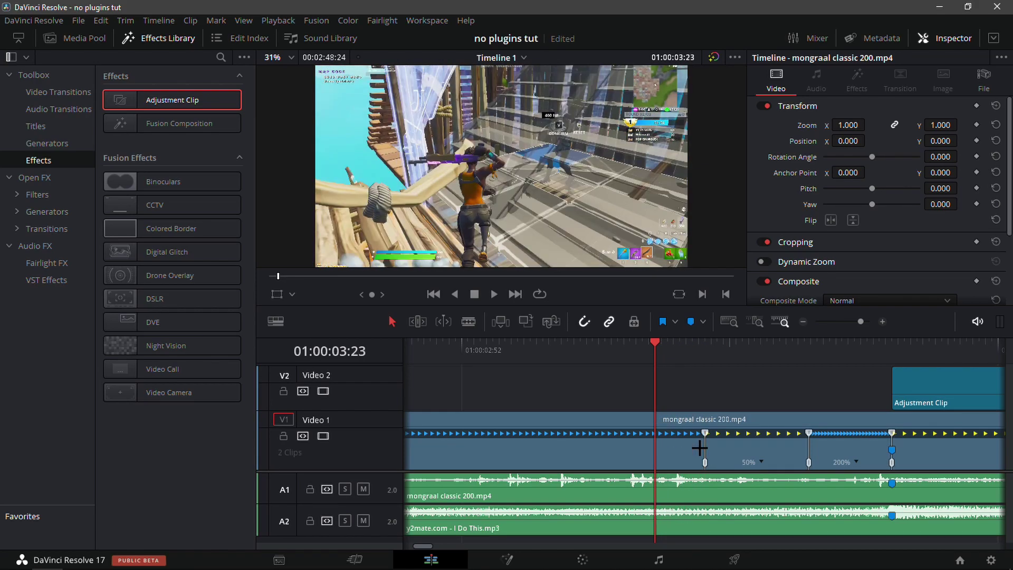
{"action": "left_click_drag", "start_coordinate": [939, 392], "coordinate": [679, 393]}
- Split the adjustment clip at the marker, 01:00:04:01, and delete the part after it
{"action": "left_click_drag", "start_coordinate": [681, 354], "coordinate": [889, 373]}
{"action": "key", "text": "ctrl+b"}
{"action": "left_click", "coordinate": [912, 384]}
{"action": "key", "text": "Delete"}
- Place the playhead at the adjustment clip's start, 01:00:03:21, and open the clip in the Fusion page
{"action": "left_click", "coordinate": [661, 352]}
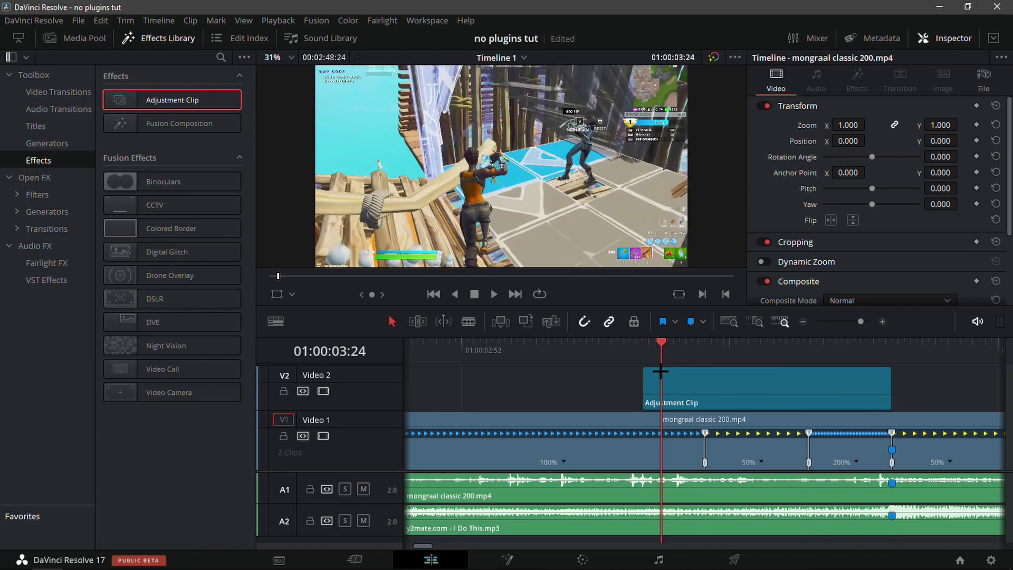
{"action": "left_click_drag", "start_coordinate": [660, 372], "coordinate": [638, 379]}
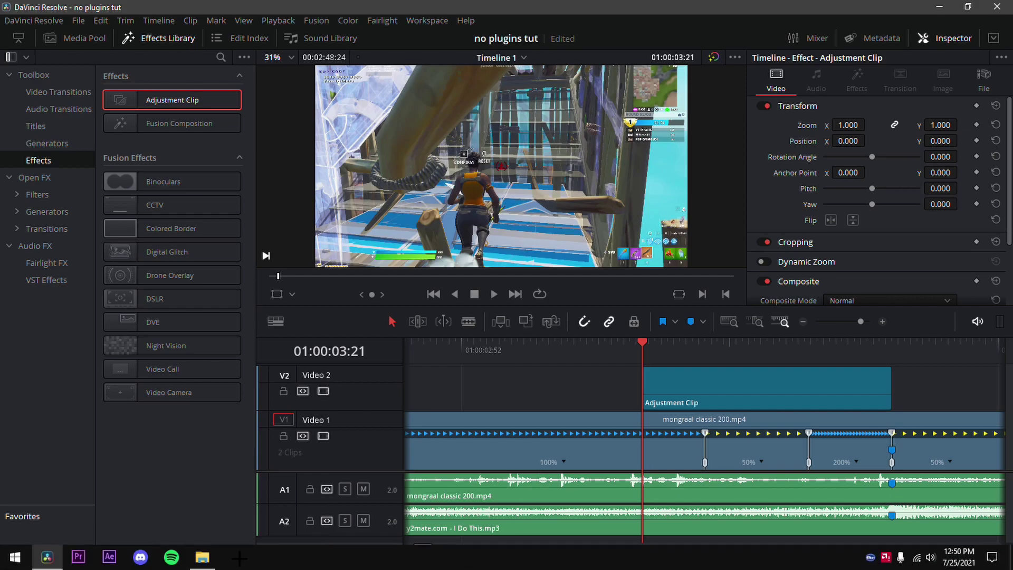
{"action": "key", "text": "shift+5"}
- Insert the camera shake preset from the desktop folder No Plugin Tutorial between the MediaIn1 and MediaOut1 nodes
{"action": "mouse_move", "coordinate": [204, 564]}
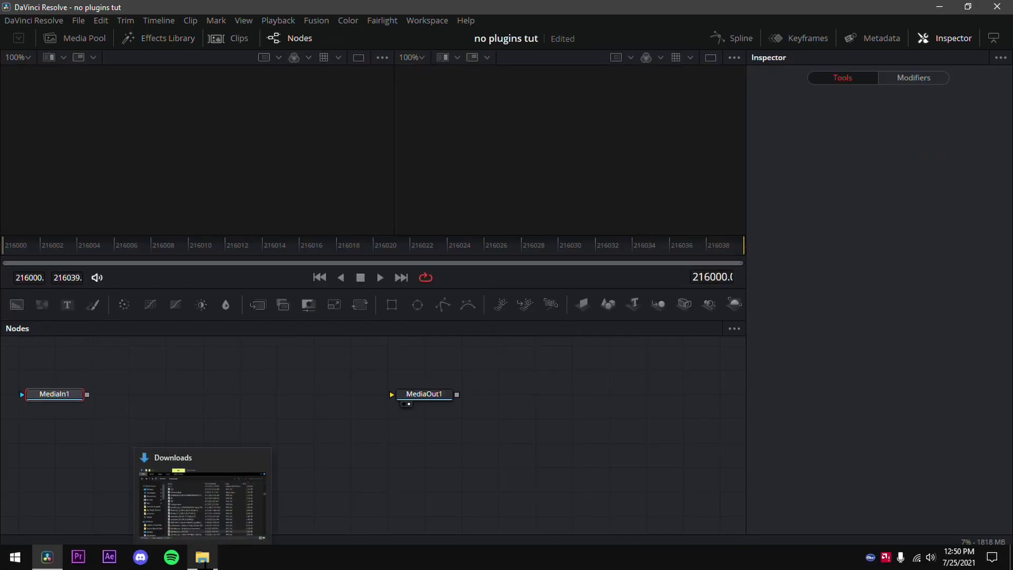
{"action": "left_click", "coordinate": [221, 565]}
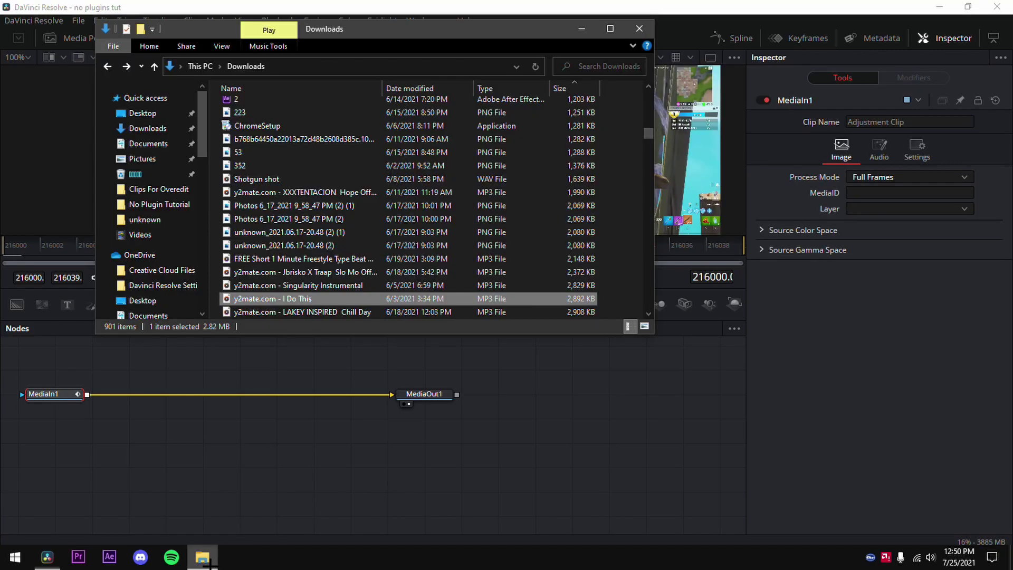
{"action": "left_click", "coordinate": [153, 112]}
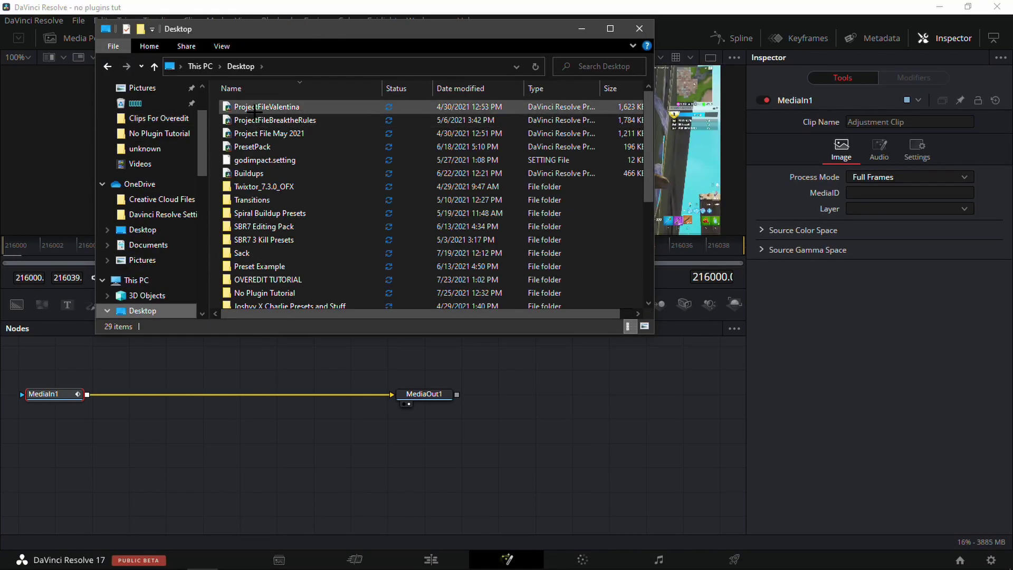
{"action": "scroll", "coordinate": [276, 196], "scroll_direction": "down", "scroll_amount": 4}
{"action": "scroll", "coordinate": [276, 132], "scroll_direction": "up", "scroll_amount": 1}
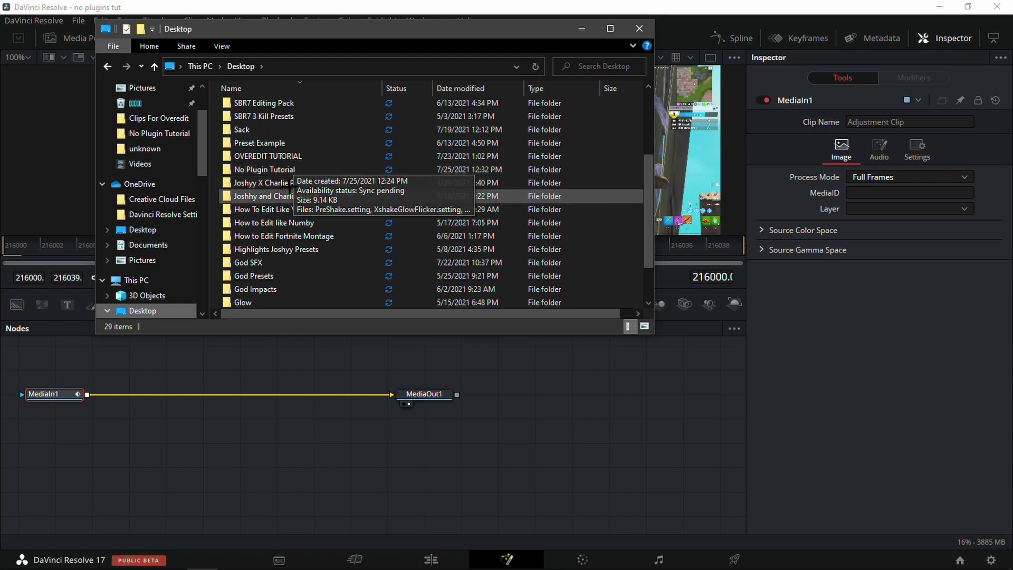
{"action": "double_click", "coordinate": [253, 169]}
{"action": "left_click_drag", "start_coordinate": [292, 110], "coordinate": [232, 414]}
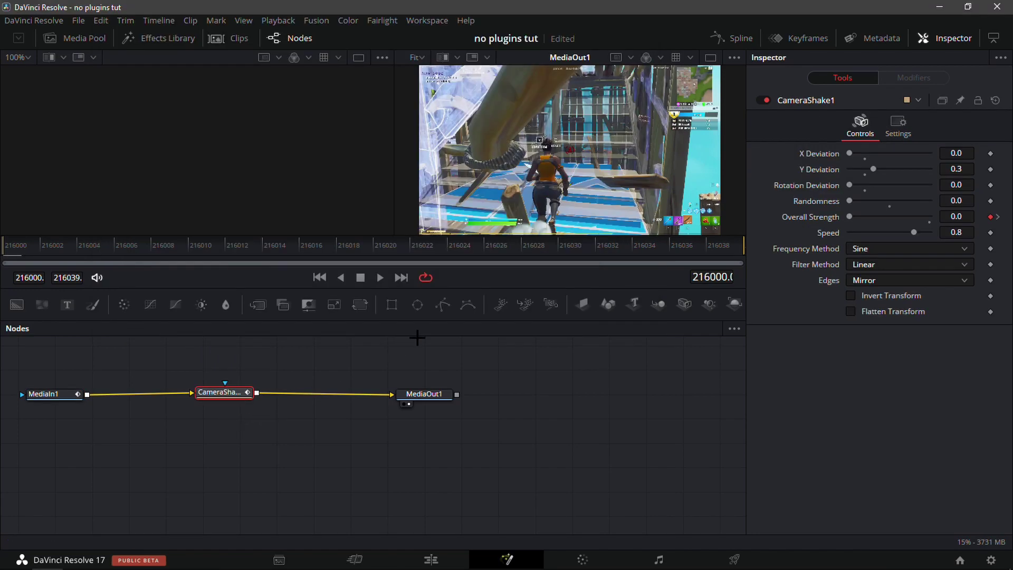
- Scrub through the camera shake in Fusion, then inspect the adjustment clip on the Edit page timeline
{"action": "left_click_drag", "start_coordinate": [688, 246], "coordinate": [5, 252]}
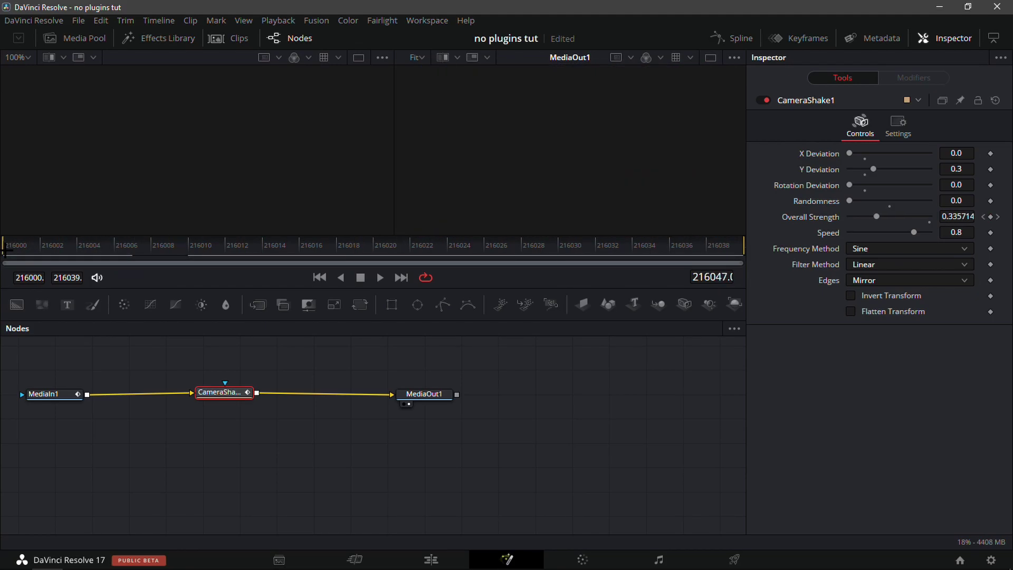
{"action": "left_click", "coordinate": [431, 560]}
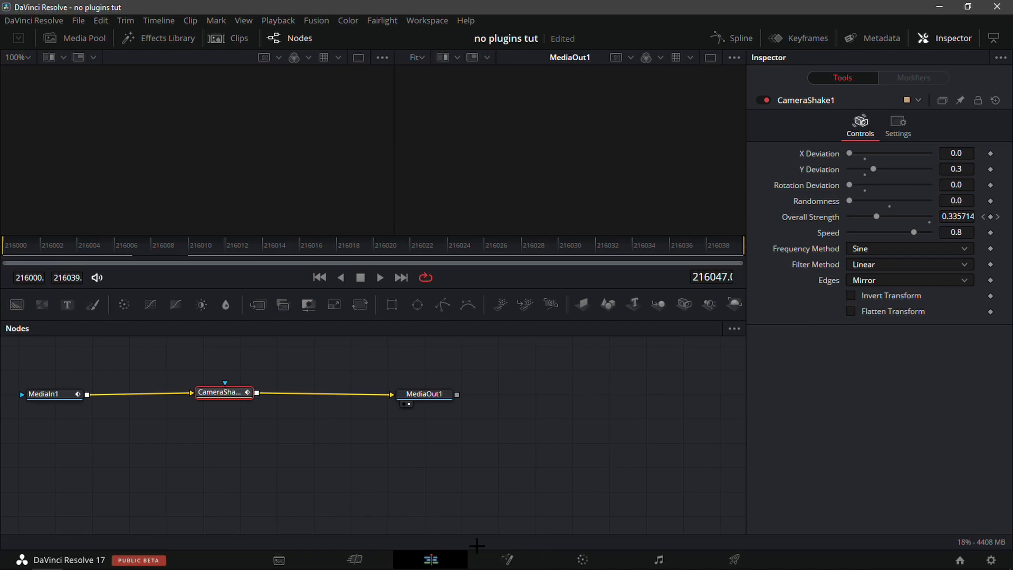
{"action": "left_click_drag", "start_coordinate": [661, 348], "coordinate": [650, 352]}
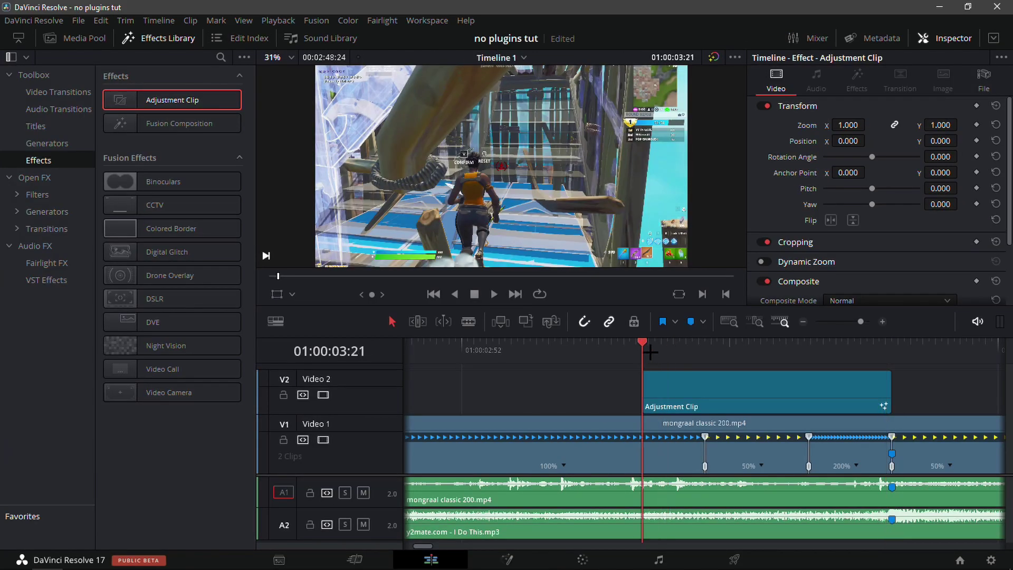
{"action": "left_click", "coordinate": [804, 322]}
{"action": "key", "text": "Down"}
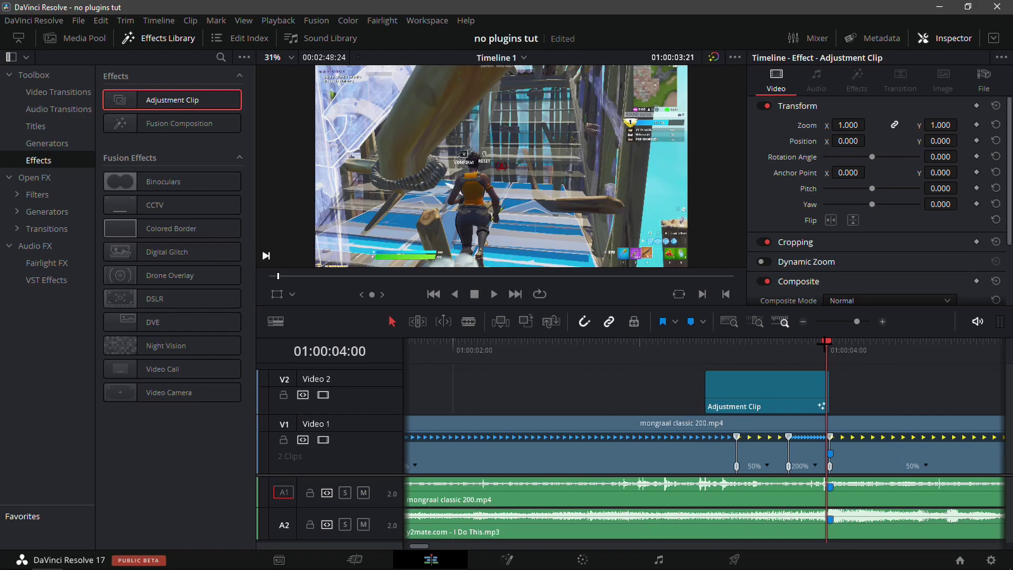
{"action": "left_click", "coordinate": [824, 344]}
{"action": "left_click_drag", "start_coordinate": [803, 347], "coordinate": [703, 364]}
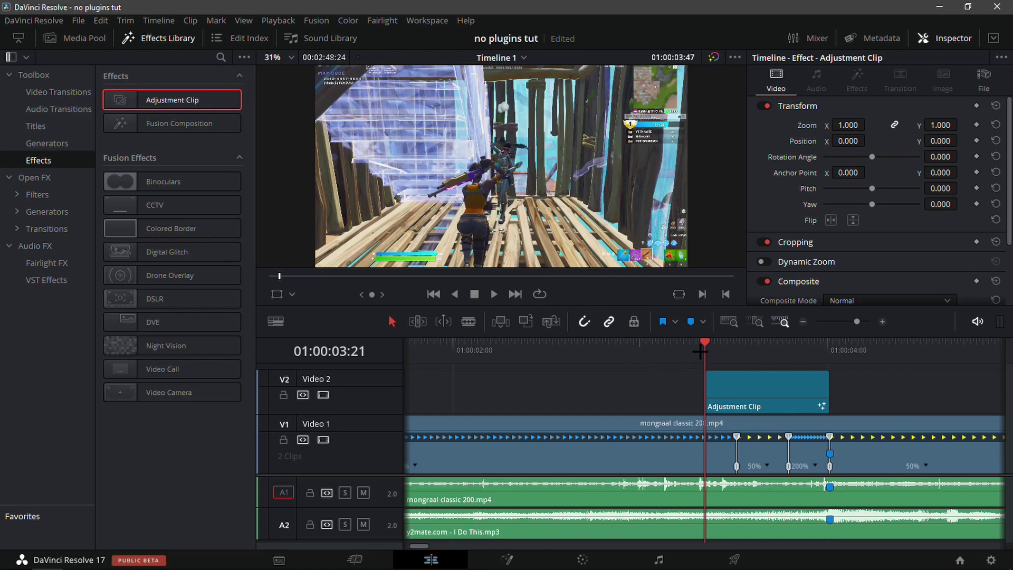
{"action": "left_click_drag", "start_coordinate": [684, 348], "coordinate": [655, 366]}
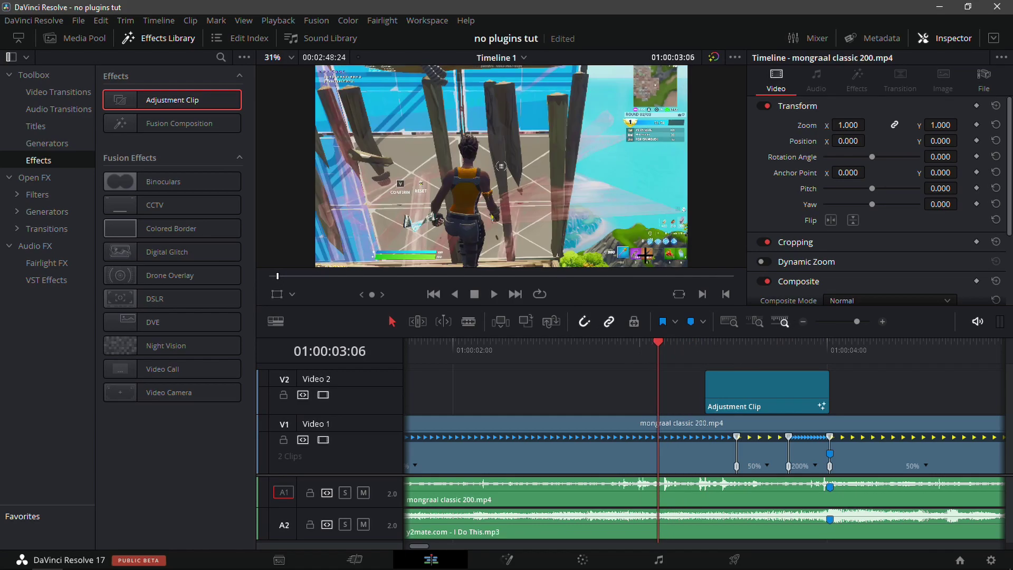
- Reduce the timeline's playback resolution with Timeline Proxy Mode
{"action": "left_click", "coordinate": [278, 20]}
{"action": "left_click", "coordinate": [252, 17]}
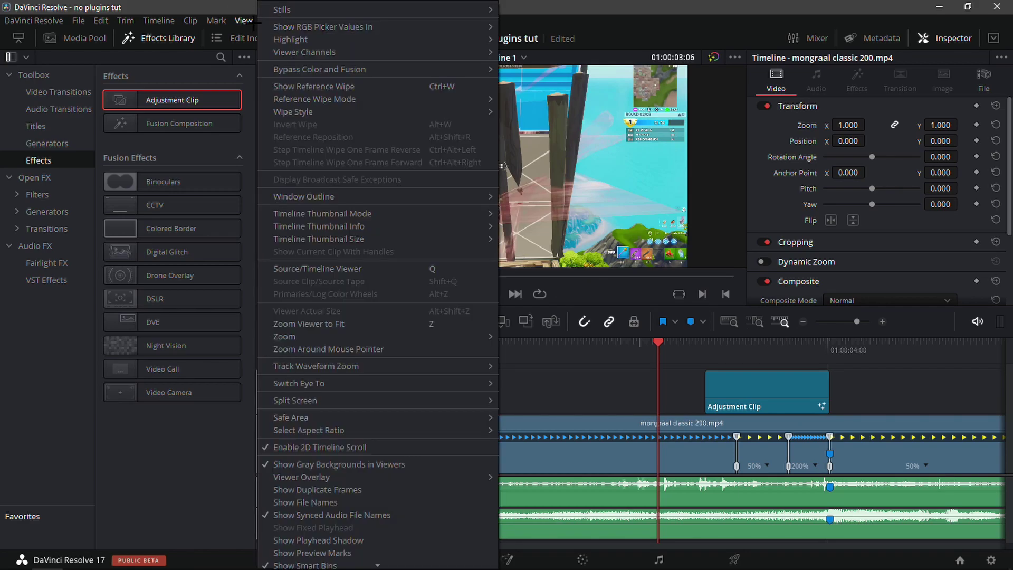
{"action": "left_click", "coordinate": [252, 20]}
{"action": "left_click", "coordinate": [277, 19]}
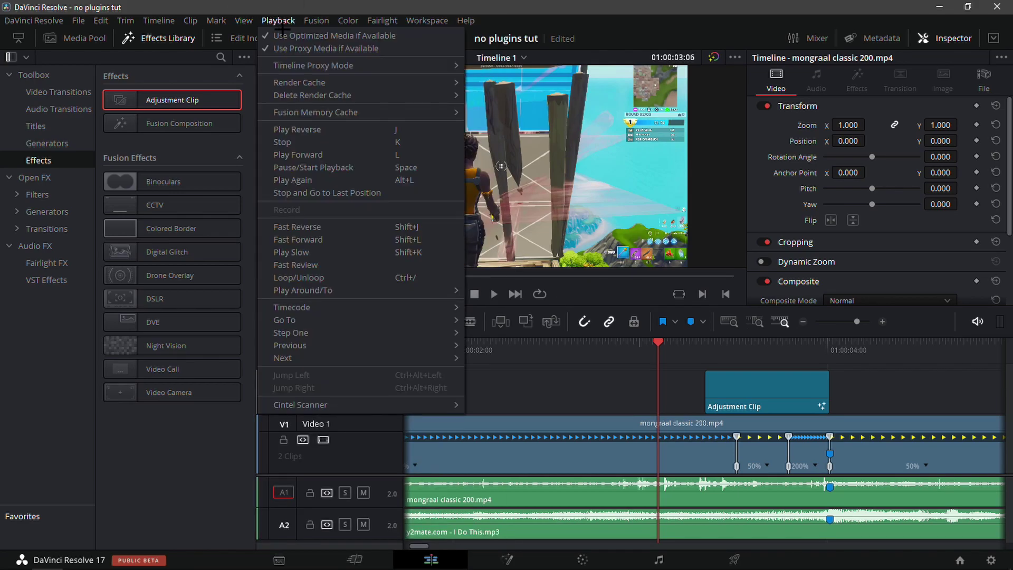
{"action": "mouse_move", "coordinate": [335, 64]}
{"action": "left_click", "coordinate": [508, 81]}
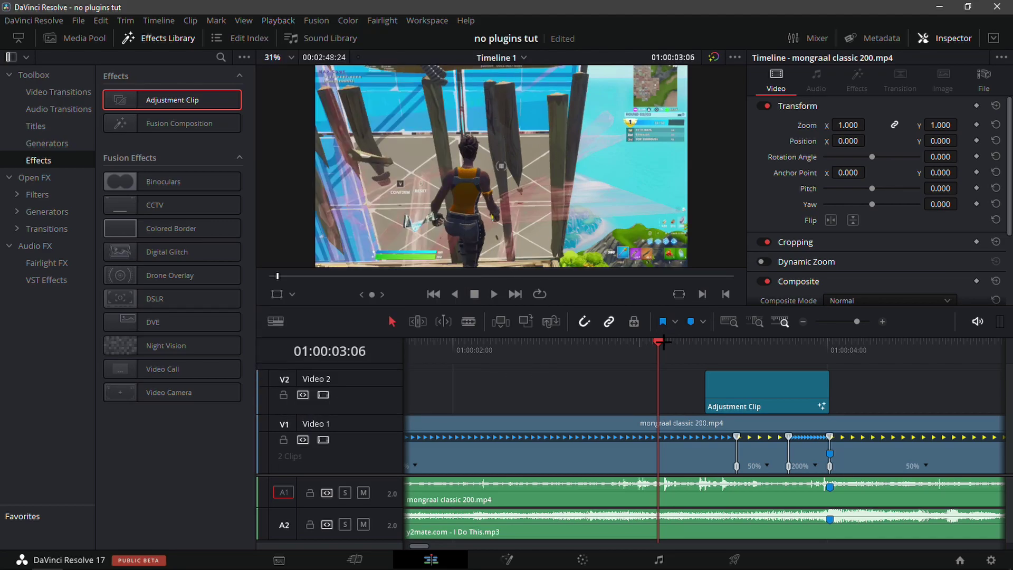
- Play the shot on the timeline to review the camera shake on the adjustment clip
{"action": "key", "text": "space"}
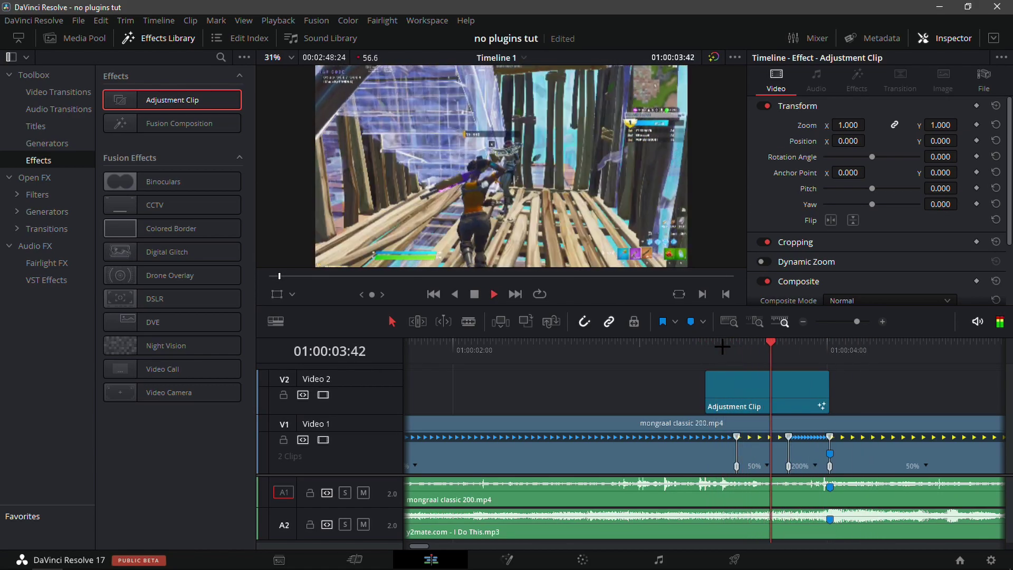
{"action": "left_click", "coordinate": [783, 343]}
{"action": "left_click_drag", "start_coordinate": [784, 343], "coordinate": [842, 343]}
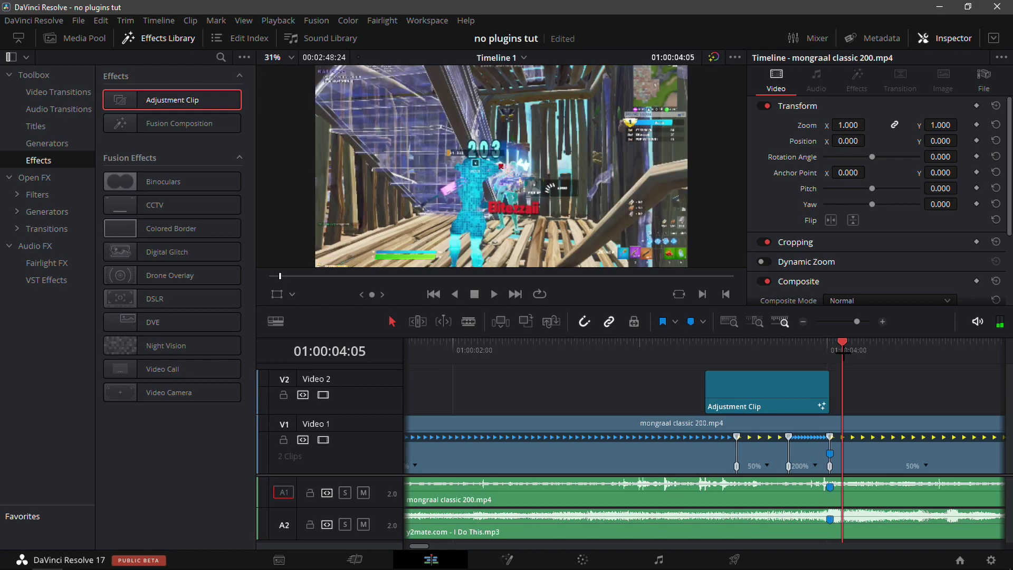
- Add a second adjustment clip on V2 directly after the first and cut it off at the gameplay clip's end, 01:00:05:01
{"action": "left_click", "coordinate": [801, 322]}
{"action": "left_click_drag", "start_coordinate": [186, 92], "coordinate": [706, 406]}
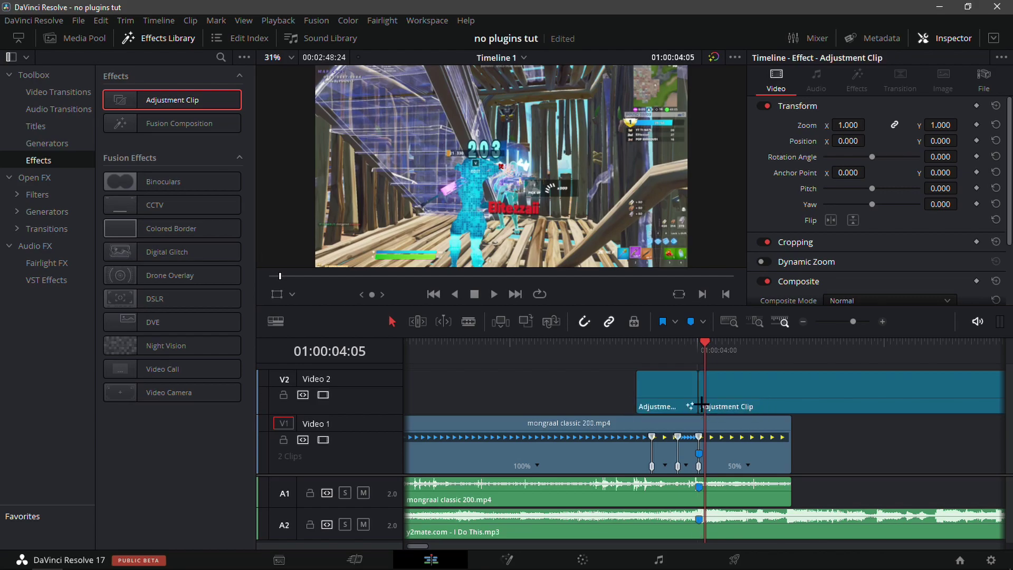
{"action": "left_click_drag", "start_coordinate": [707, 353], "coordinate": [791, 378]}
{"action": "left_click", "coordinate": [829, 401]}
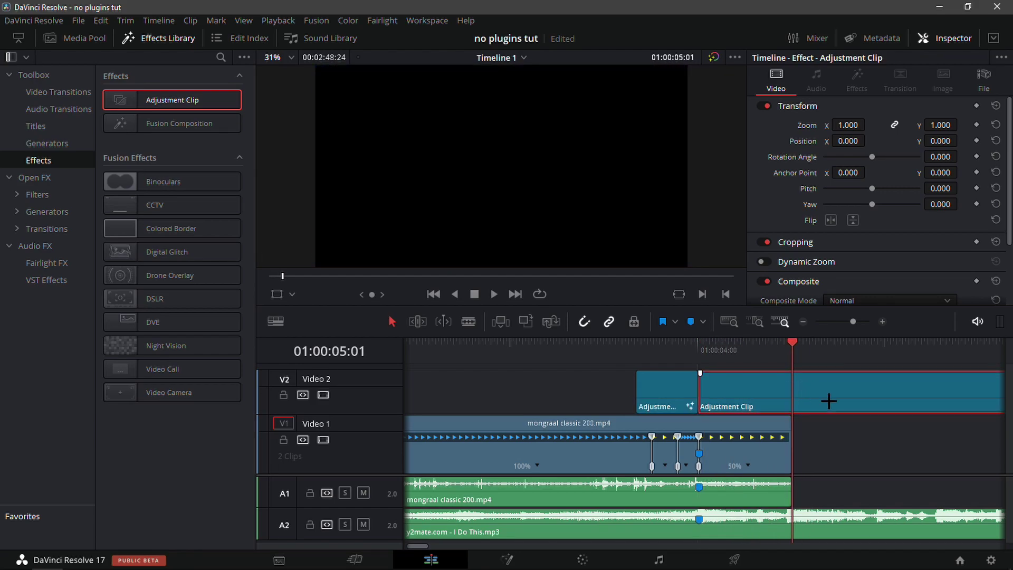
{"action": "key", "text": "ctrl+b"}
{"action": "left_click", "coordinate": [829, 400]}
{"action": "key", "text": "BackSpace"}
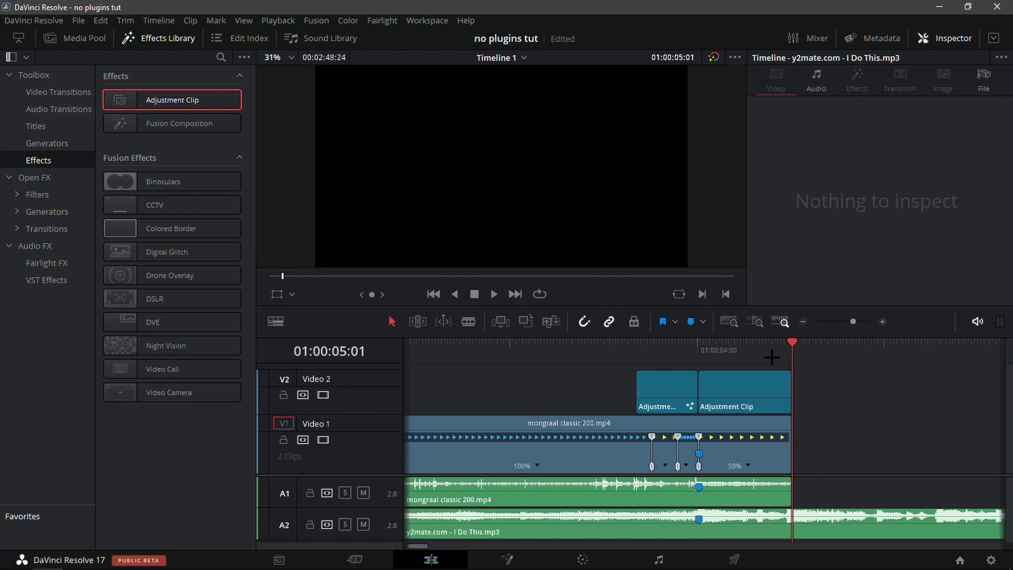
- Place the playhead at the second adjustment clip's start, 01:00:04:01, and open the clip in the Fusion page
{"action": "left_click_drag", "start_coordinate": [771, 357], "coordinate": [705, 376]}
{"action": "left_click", "coordinate": [704, 375]}
{"action": "left_click", "coordinate": [508, 559]}
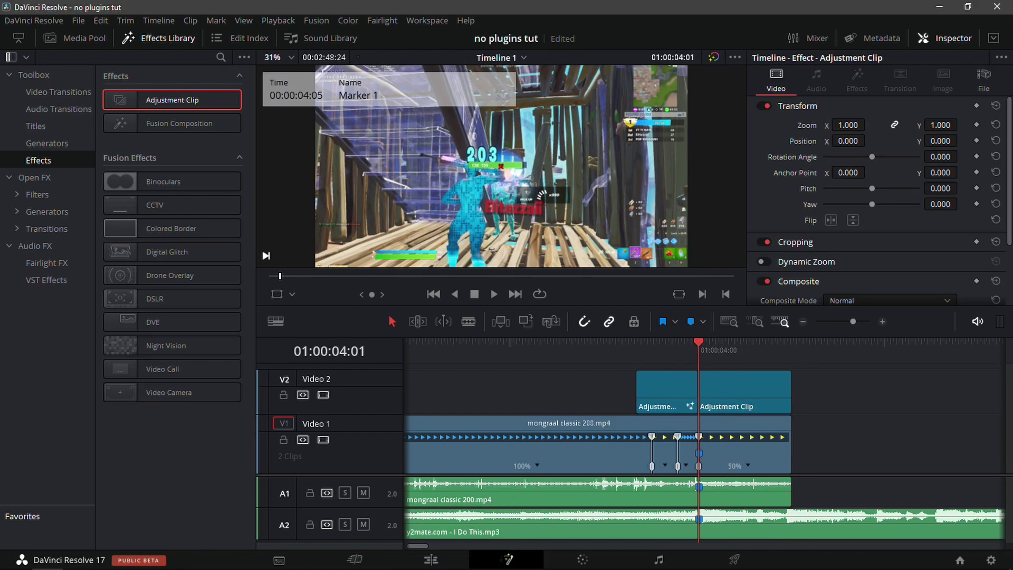
- Import YshakeGlowFlicker.setting from the desktop folder No Plugin Tutorial and connect its nodes between MediaIn1 and MediaOut1
{"action": "mouse_move", "coordinate": [392, 566]}
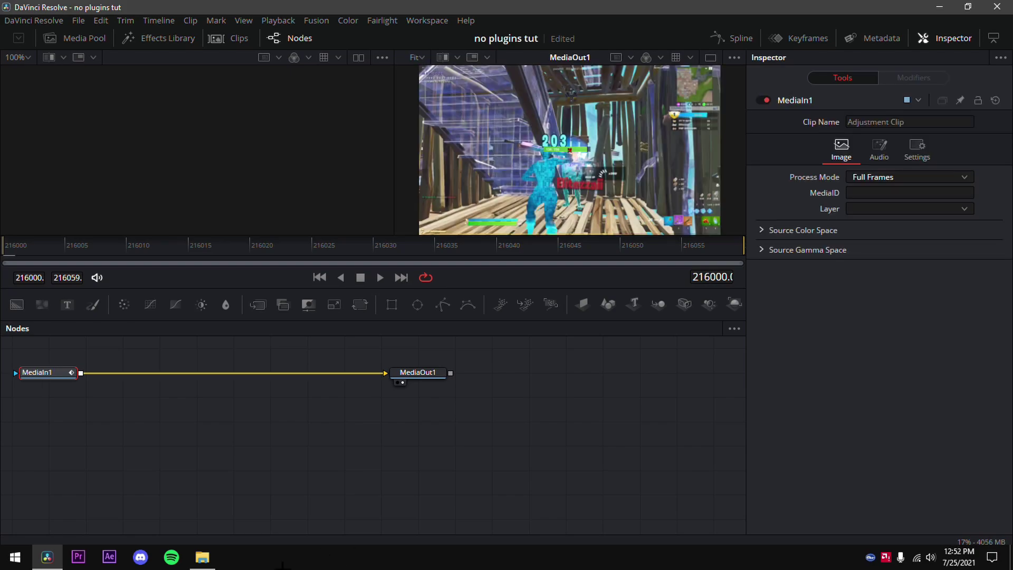
{"action": "left_click", "coordinate": [202, 557]}
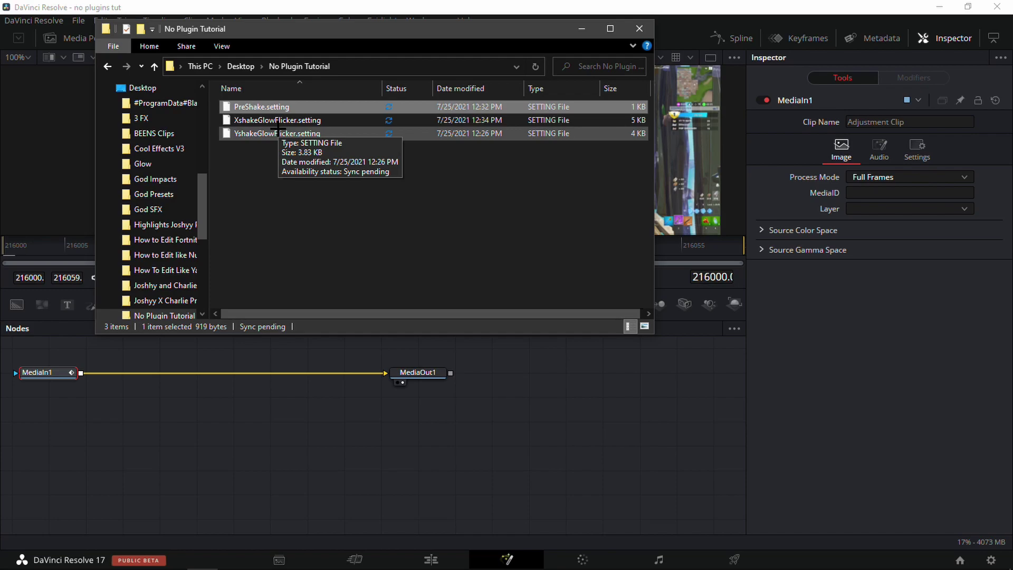
{"action": "left_click_drag", "start_coordinate": [278, 133], "coordinate": [228, 447]}
{"action": "left_click_drag", "start_coordinate": [287, 425], "coordinate": [211, 415]}
{"action": "left_click", "coordinate": [232, 445]}
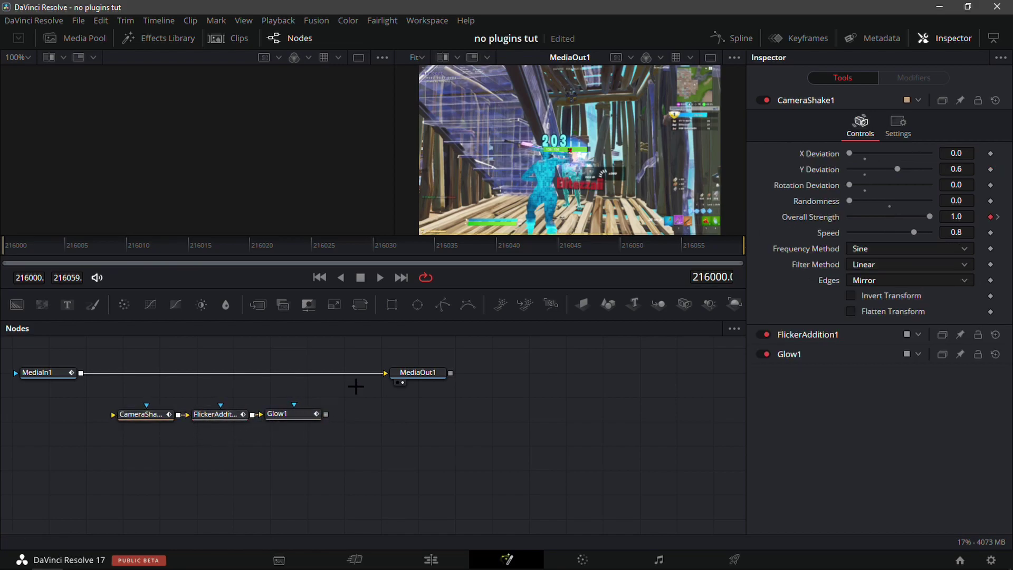
{"action": "left_click_drag", "start_coordinate": [366, 373], "coordinate": [112, 414]}
{"action": "left_click_drag", "start_coordinate": [320, 414], "coordinate": [417, 378]}
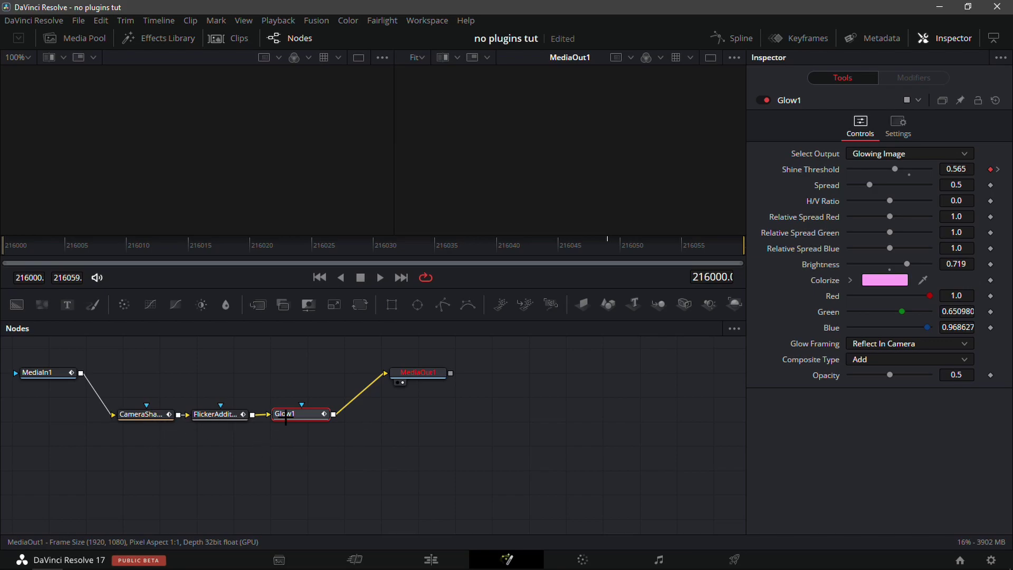
- Examine the settings of the preset's camera shake, flicker and glow nodes
{"action": "left_click", "coordinate": [395, 412]}
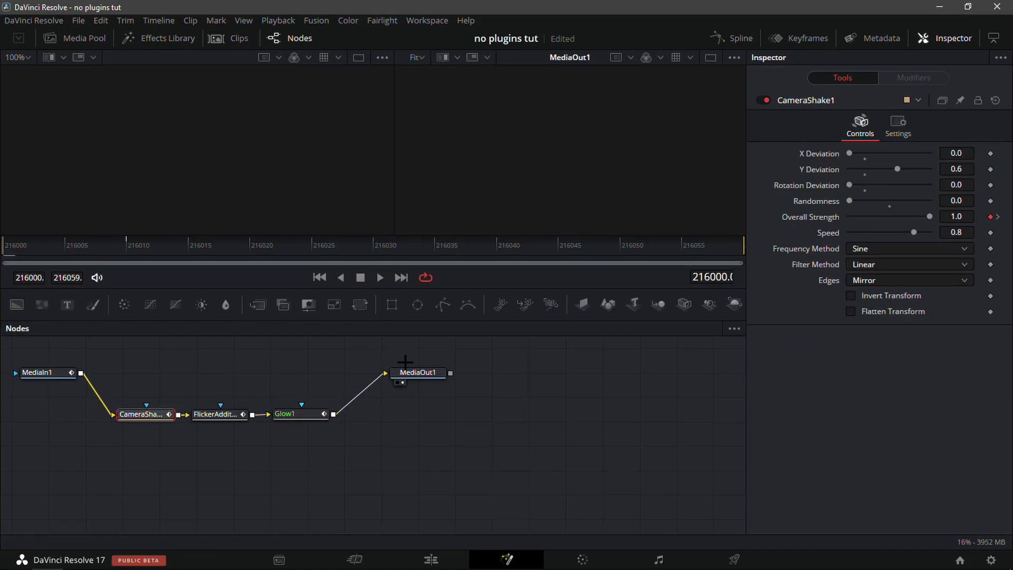
{"action": "left_click", "coordinate": [227, 413]}
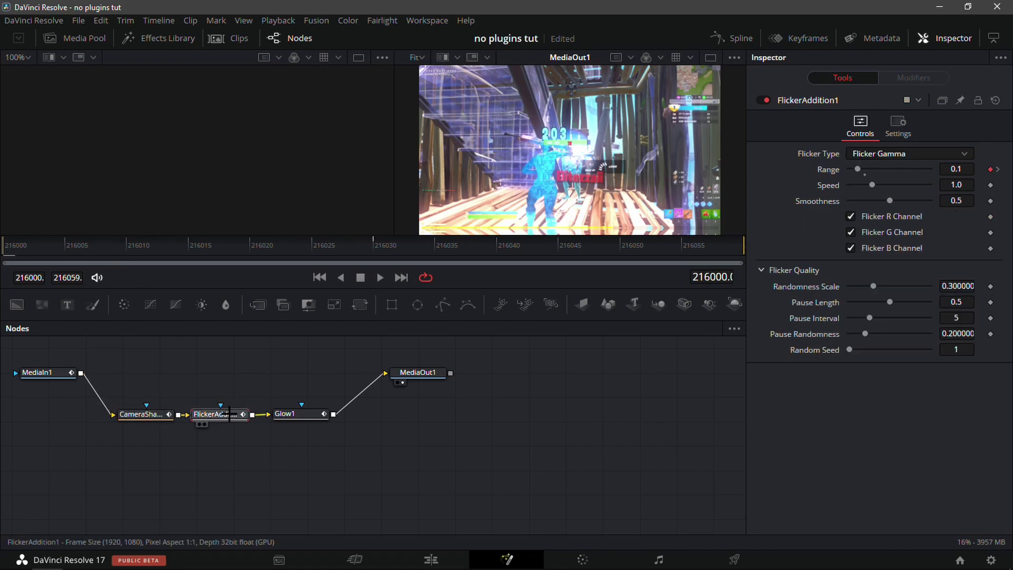
{"action": "left_click", "coordinate": [319, 410]}
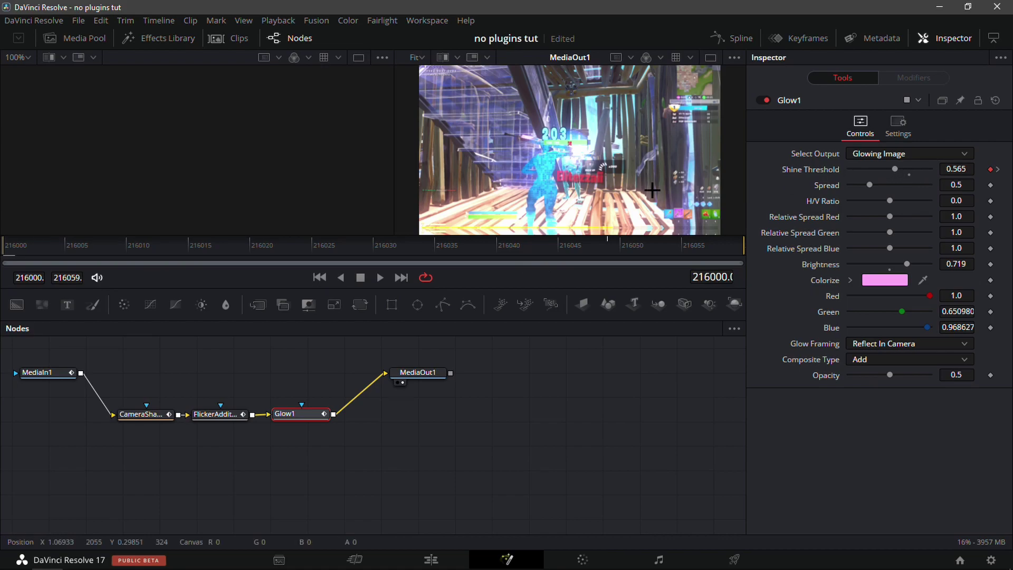
- Try Shine Threshold values of 0.4 and 0.6 on the Glow1 node
{"action": "left_click", "coordinate": [964, 168]}
{"action": "key", "text": "BackSpace"}
{"action": "type", "text": "0.4"}
{"action": "key", "text": "Tab"}
{"action": "left_click", "coordinate": [959, 168]}
{"action": "type", "text": "0.6"}
{"action": "key", "text": "Tab"}
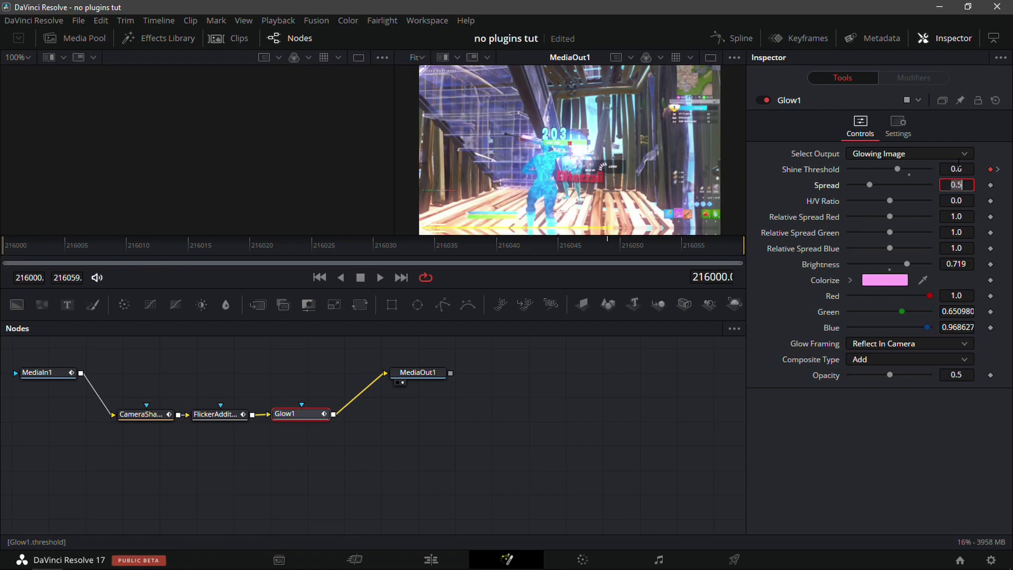
- Set the Glow1 node's Shine Threshold to 0.7
{"action": "left_click", "coordinate": [958, 168]}
{"action": "type", "text": "0.7"}
{"action": "key", "text": "Tab"}
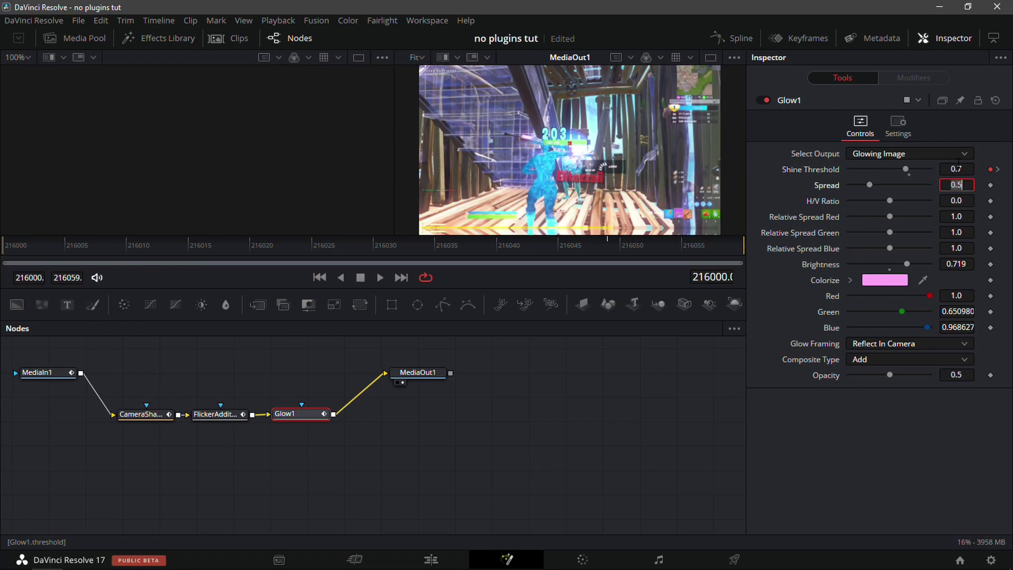
- Return to the Edit page and play the timeline across both adjustment clips to review the shake, flicker and glow
{"action": "left_click", "coordinate": [443, 558]}
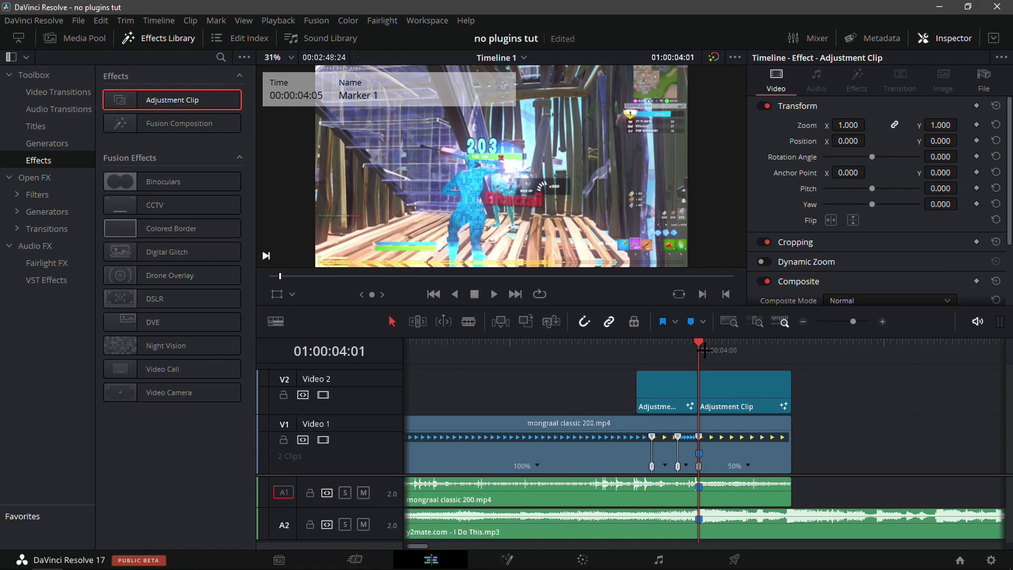
{"action": "key", "text": "space"}
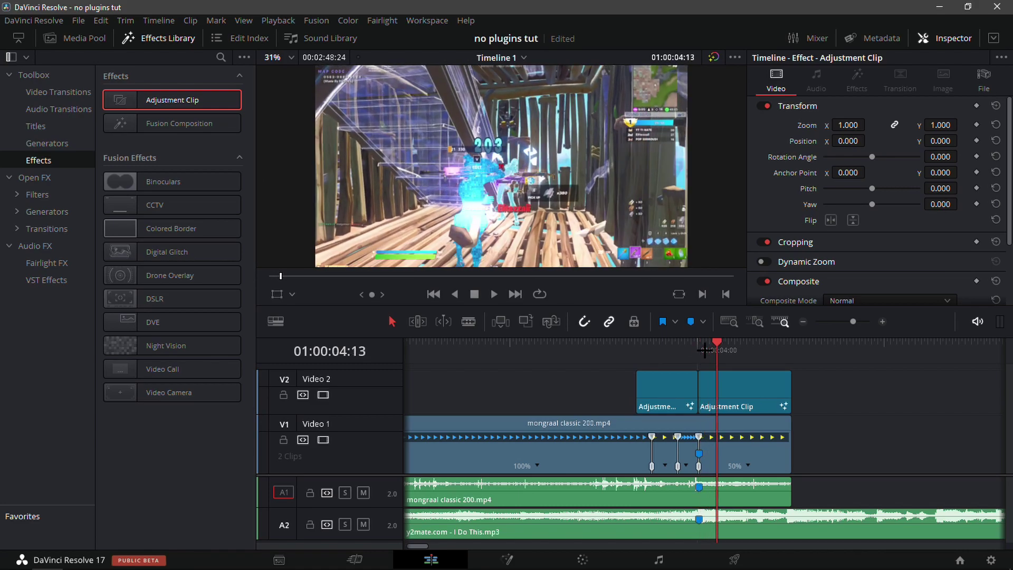
{"action": "key", "text": "space"}
{"action": "left_click", "coordinate": [637, 346]}
{"action": "key", "text": "space"}
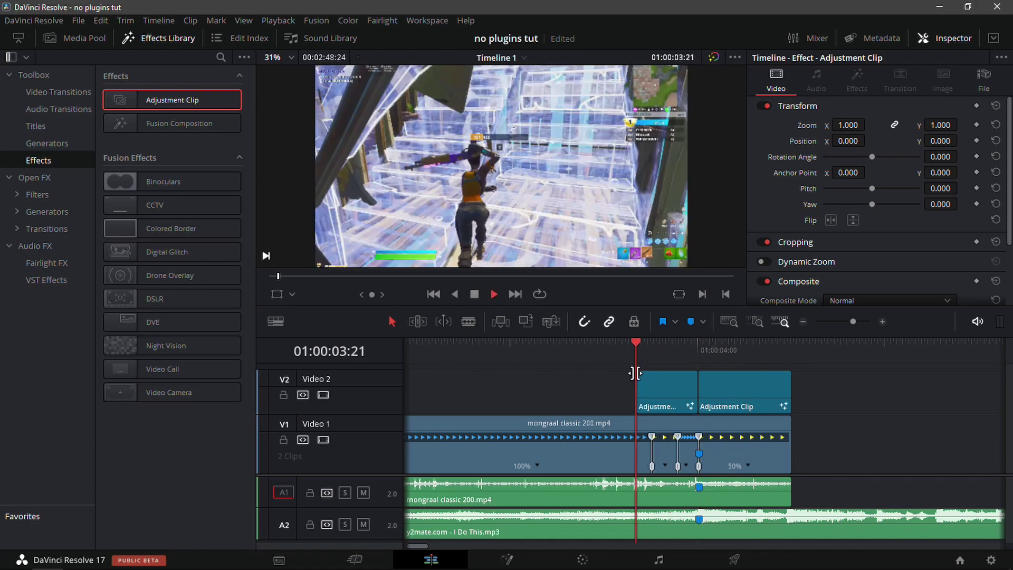
{"action": "key", "text": "space"}
{"action": "left_click", "coordinate": [633, 362]}
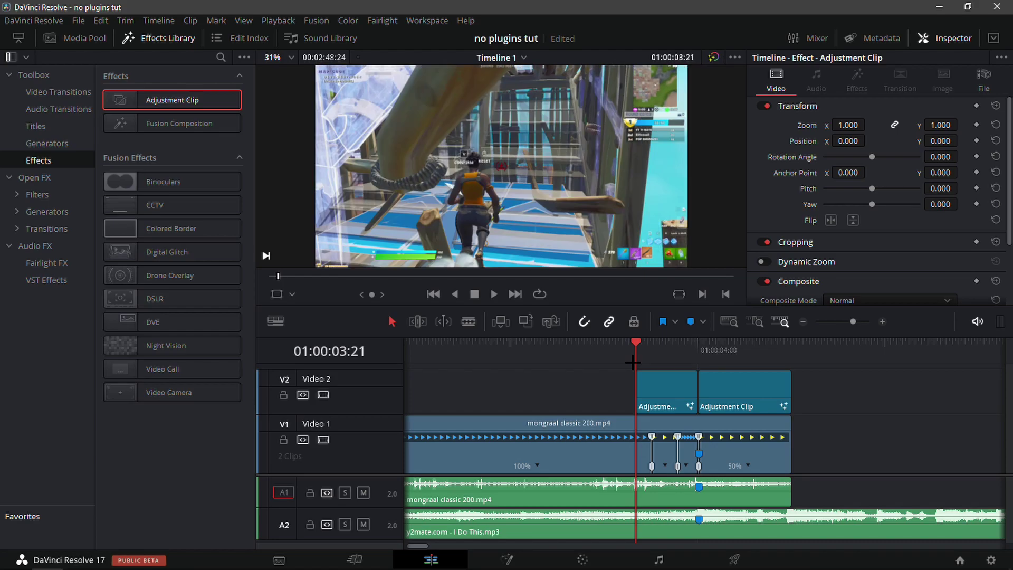
{"action": "key", "text": "space"}
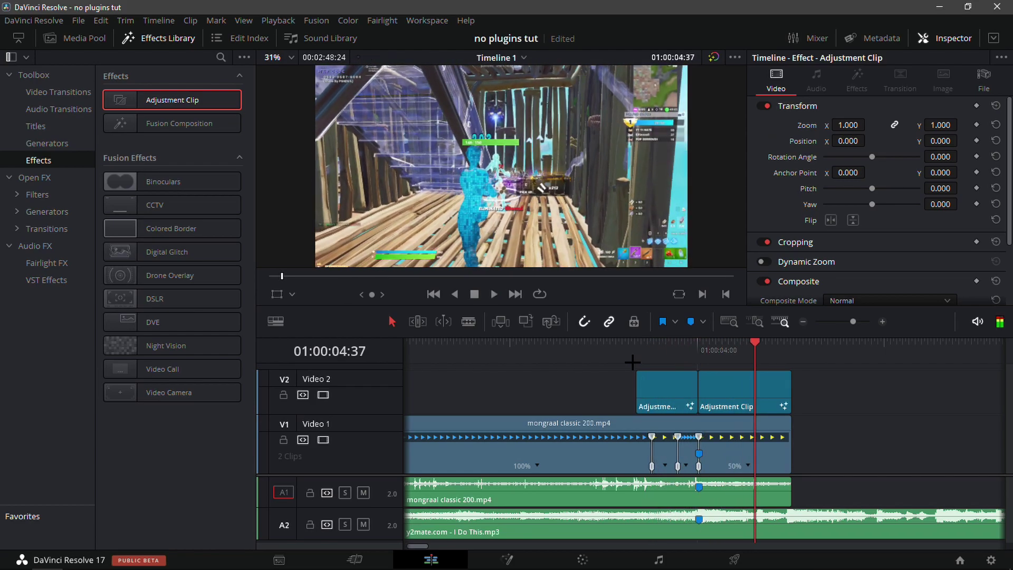
{"action": "left_click", "coordinate": [689, 345]}
{"action": "key", "text": "space"}
{"action": "left_click", "coordinate": [678, 343]}
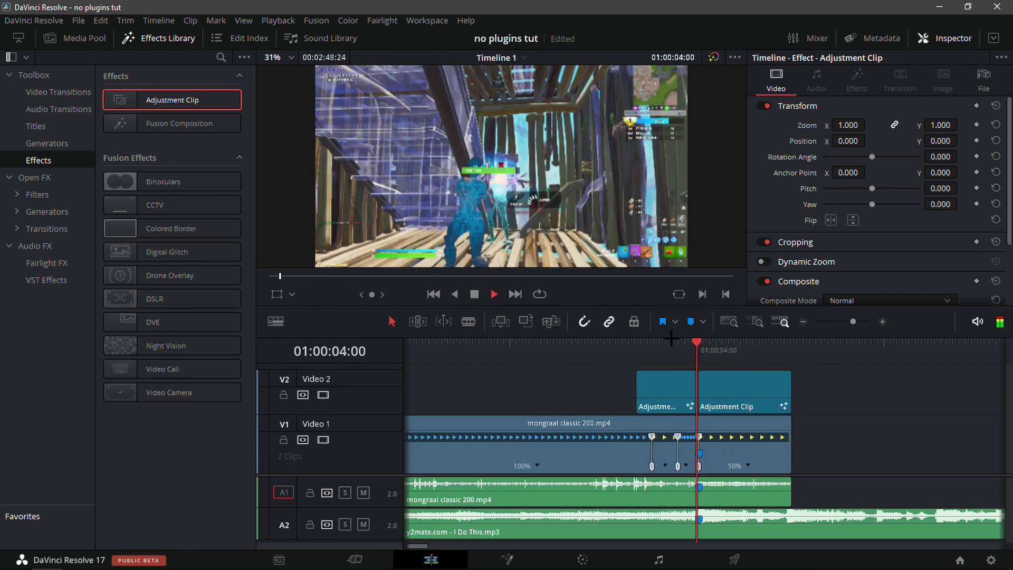
{"action": "left_click", "coordinate": [671, 338]}
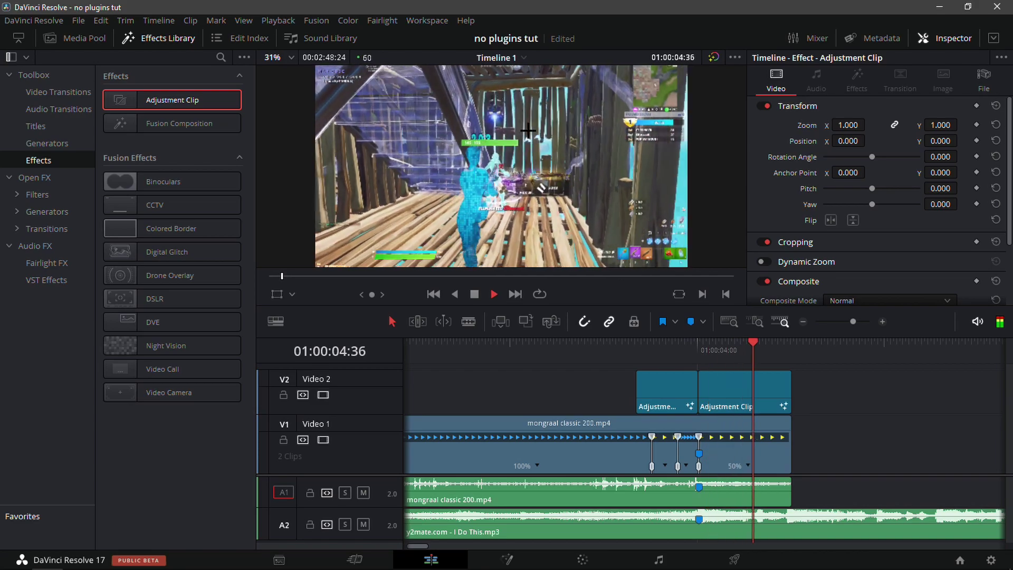
{"action": "key", "text": "space"}
- Place clean mongraal classic.mp4 directly after the first gameplay clip and set the playhead at the cut, 01:00:05:01
{"action": "left_click", "coordinate": [803, 324]}
{"action": "left_click", "coordinate": [804, 325]}
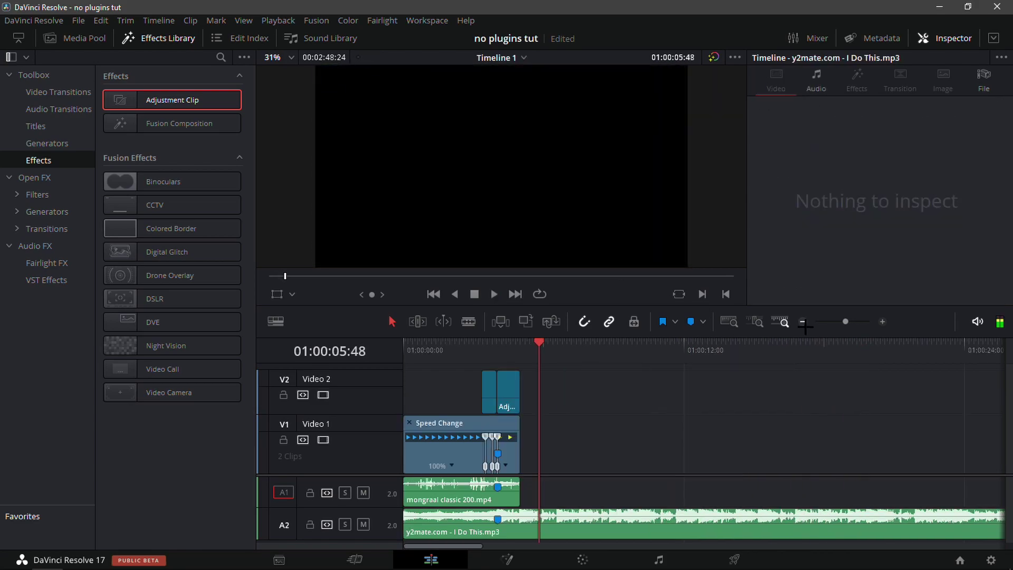
{"action": "left_click", "coordinate": [802, 323]}
{"action": "left_click_drag", "start_coordinate": [841, 464], "coordinate": [501, 473]}
{"action": "left_click", "coordinate": [462, 344]}
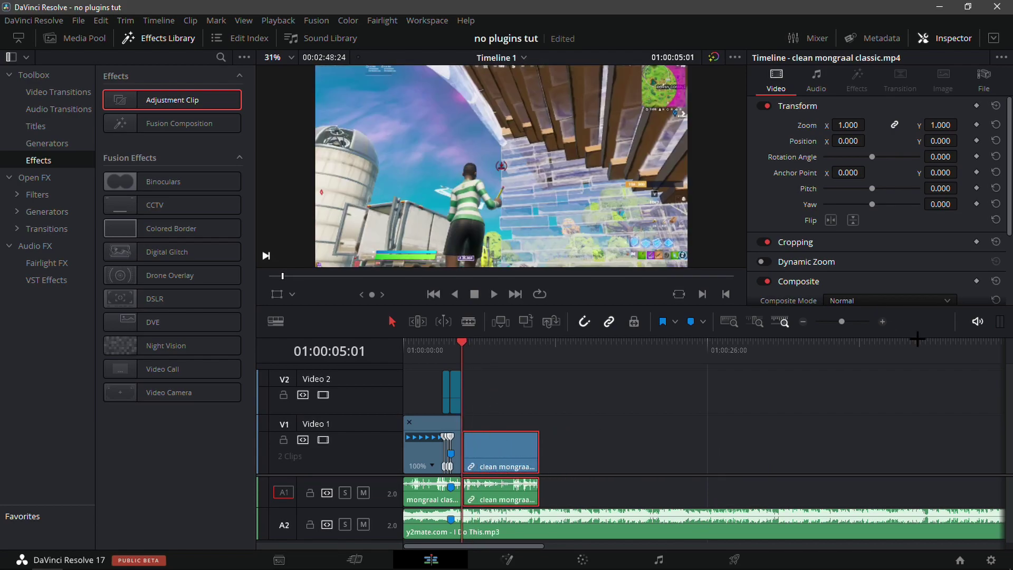
- Apply the Slide Left video transition to the start of clean mongraal classic.mp4
{"action": "left_click", "coordinate": [882, 322]}
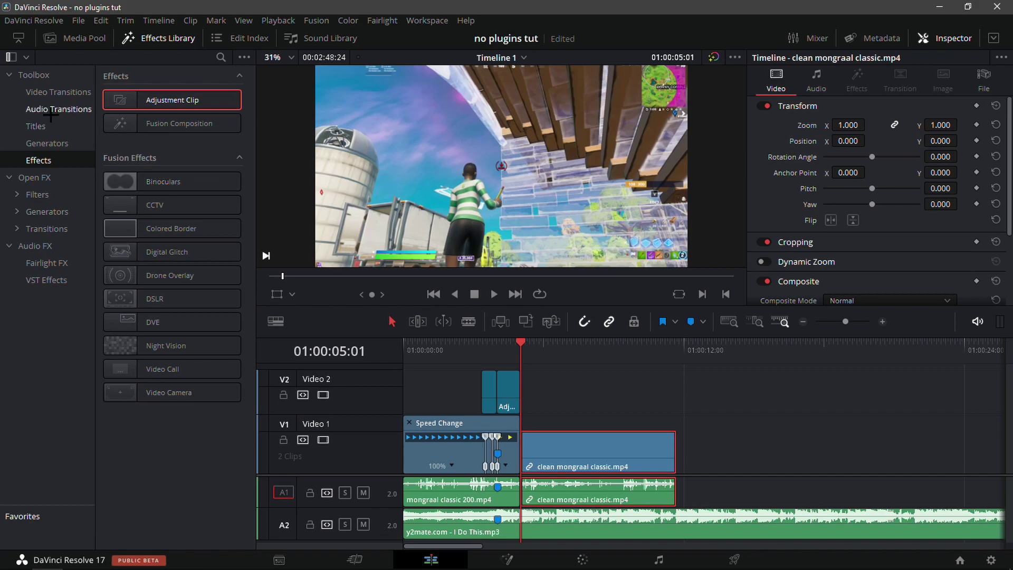
{"action": "left_click", "coordinate": [50, 93]}
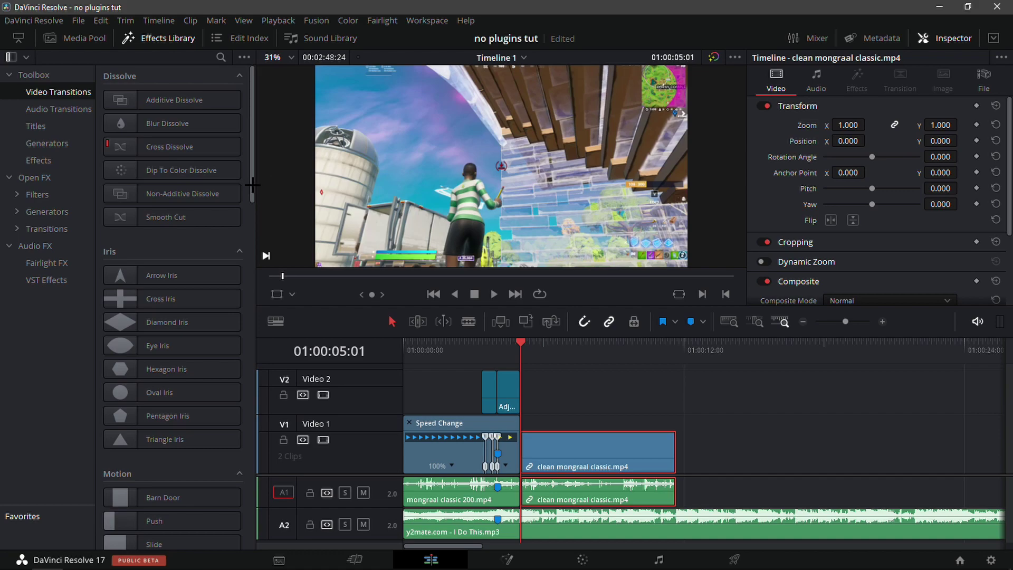
{"action": "left_click_drag", "start_coordinate": [252, 184], "coordinate": [244, 455]}
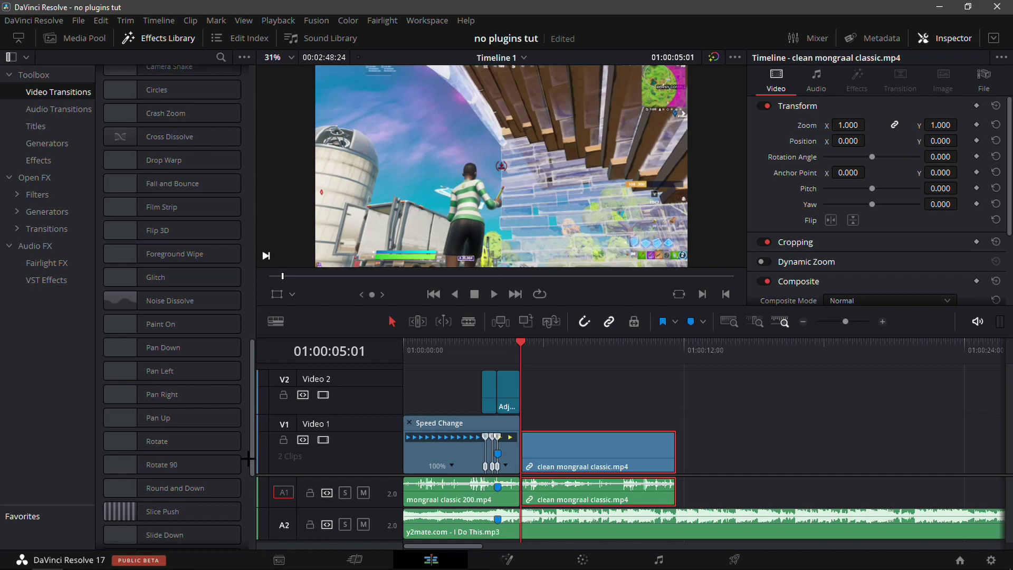
{"action": "scroll", "coordinate": [169, 459], "scroll_direction": "down", "scroll_amount": 5}
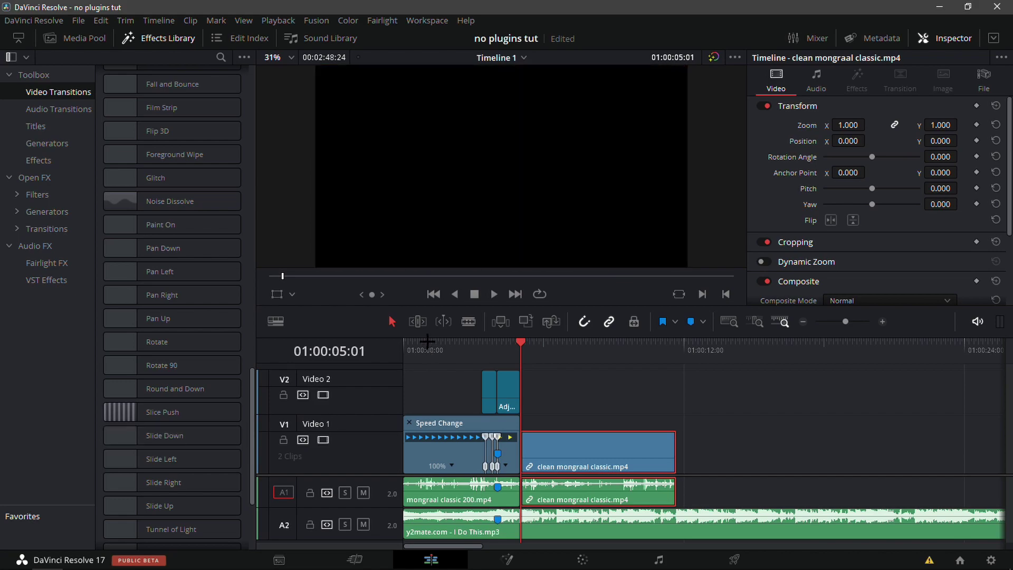
{"action": "scroll", "coordinate": [174, 422], "scroll_direction": "down", "scroll_amount": 4}
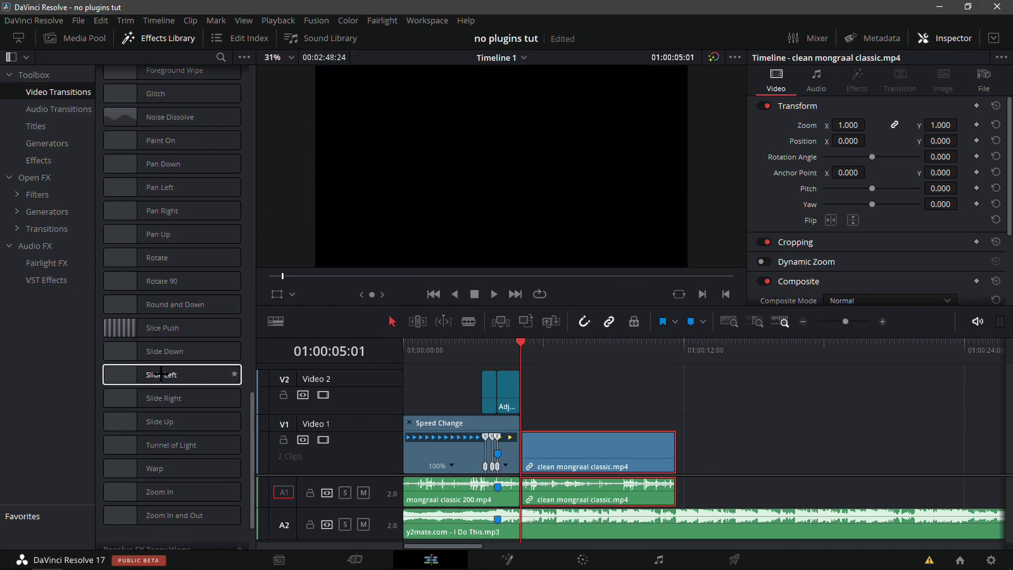
{"action": "left_click_drag", "start_coordinate": [161, 374], "coordinate": [197, 373]}
{"action": "left_click", "coordinate": [652, 390]}
{"action": "left_click", "coordinate": [885, 319]}
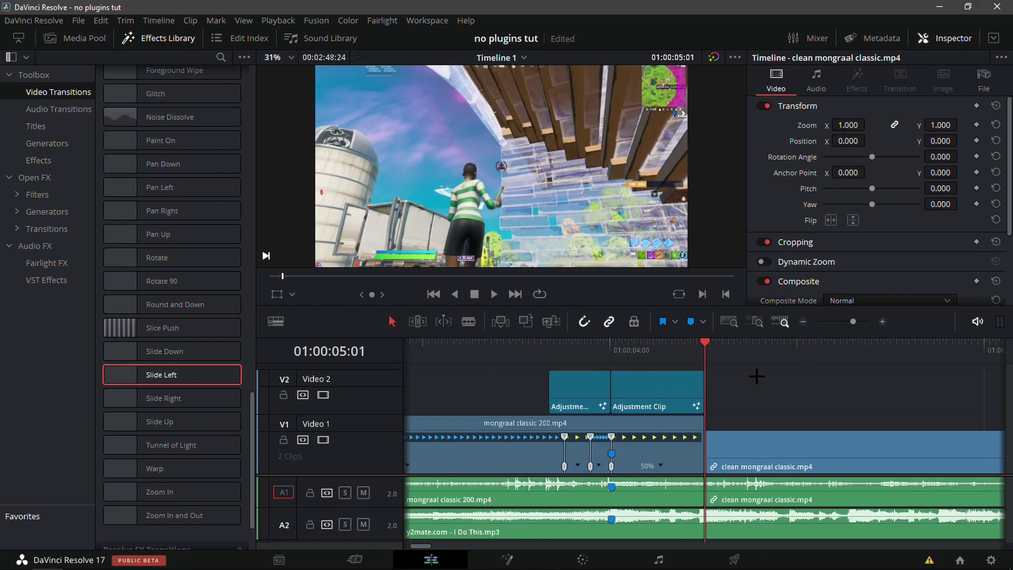
{"action": "left_click_drag", "start_coordinate": [200, 374], "coordinate": [715, 446]}
- Preview the Slide Left transition, shorten it to 20 frames and play the cut again
{"action": "key", "text": "space"}
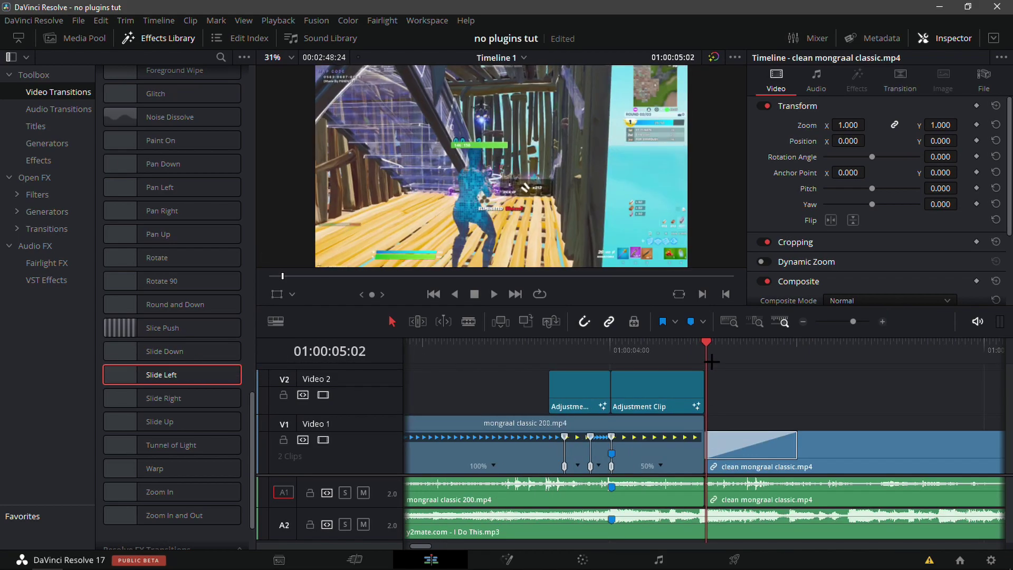
{"action": "key", "text": "space"}
{"action": "left_click", "coordinate": [711, 356]}
{"action": "left_click_drag", "start_coordinate": [797, 442], "coordinate": [734, 445]}
{"action": "key", "text": "space"}
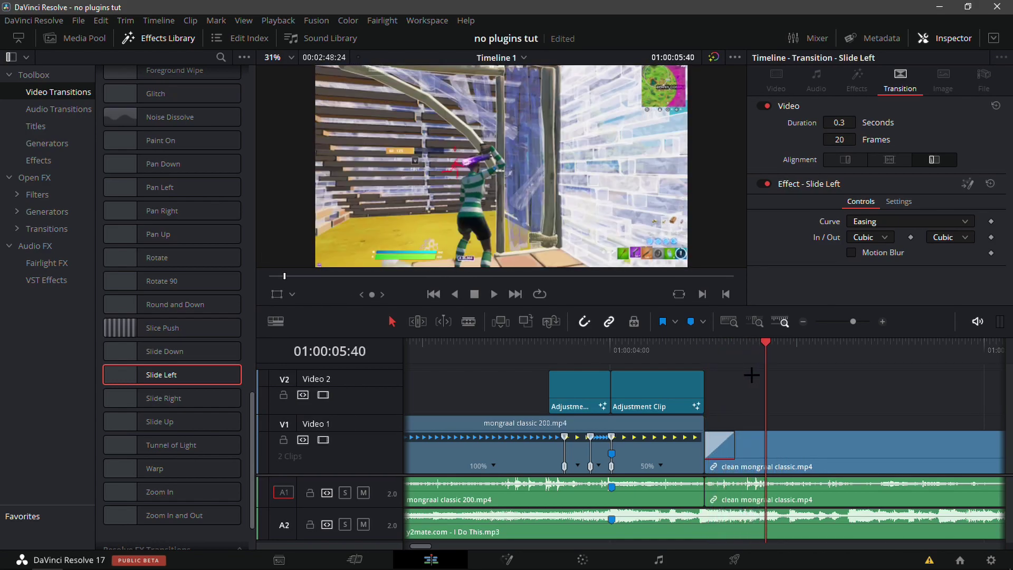
{"action": "left_click", "coordinate": [704, 354]}
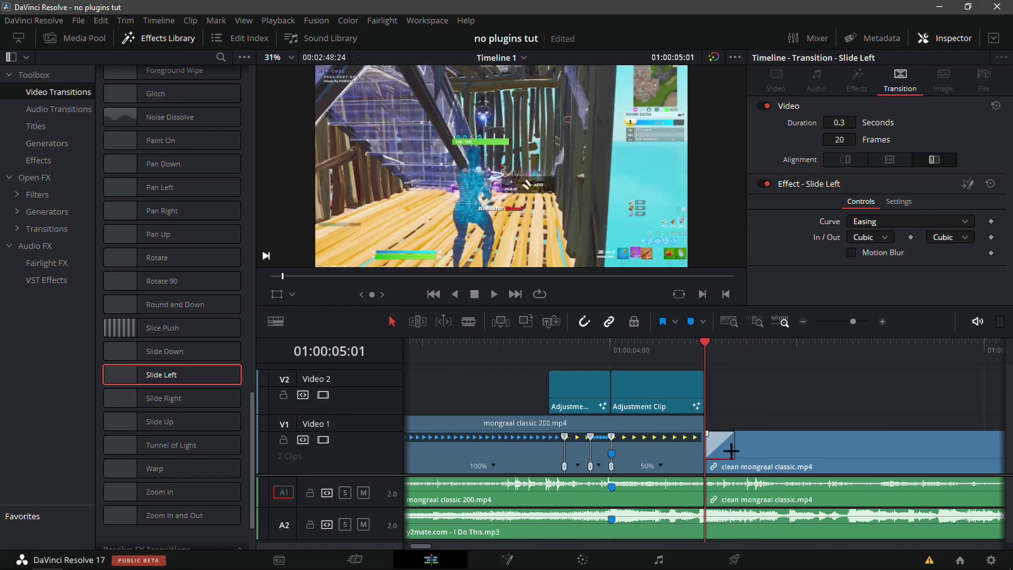
- Shorten the Slide Left transition to 13 frames and play across the cut
{"action": "left_click_drag", "start_coordinate": [733, 451], "coordinate": [722, 451]}
{"action": "key", "text": "space"}
{"action": "left_click", "coordinate": [705, 345]}
{"action": "left_click", "coordinate": [722, 350]}
{"action": "key", "text": "space"}
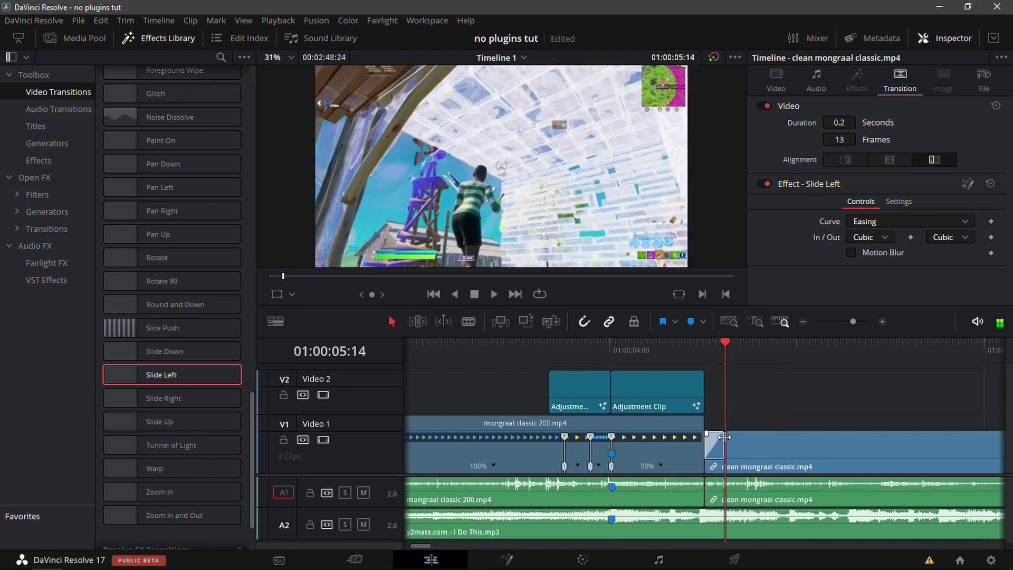
- Lengthen the Slide Left transition to 19 frames and replay the cut between the two gameplay clips
{"action": "key", "text": "Right"}
{"action": "key", "text": "Right"}
{"action": "key", "text": "Right"}
{"action": "key", "text": "Right"}
{"action": "key", "text": "Right"}
{"action": "key", "text": "Right"}
{"action": "left_click_drag", "start_coordinate": [723, 446], "coordinate": [733, 446]}
{"action": "left_click", "coordinate": [705, 346]}
{"action": "key", "text": "space"}
{"action": "left_click", "coordinate": [704, 349]}
{"action": "left_click", "coordinate": [702, 350]}
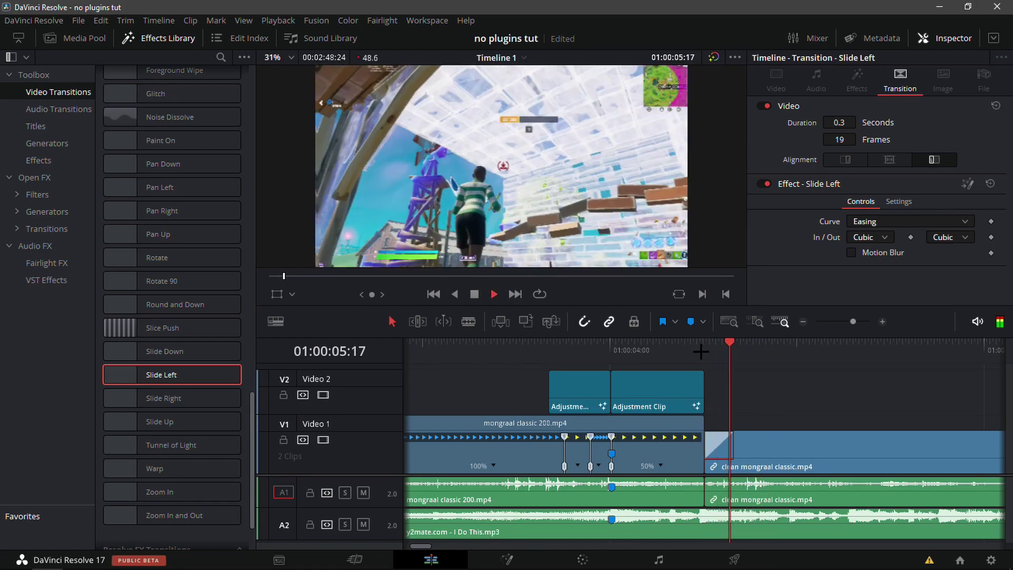
{"action": "key", "text": "space"}
{"action": "left_click", "coordinate": [802, 321]}
{"action": "left_click", "coordinate": [802, 321]}
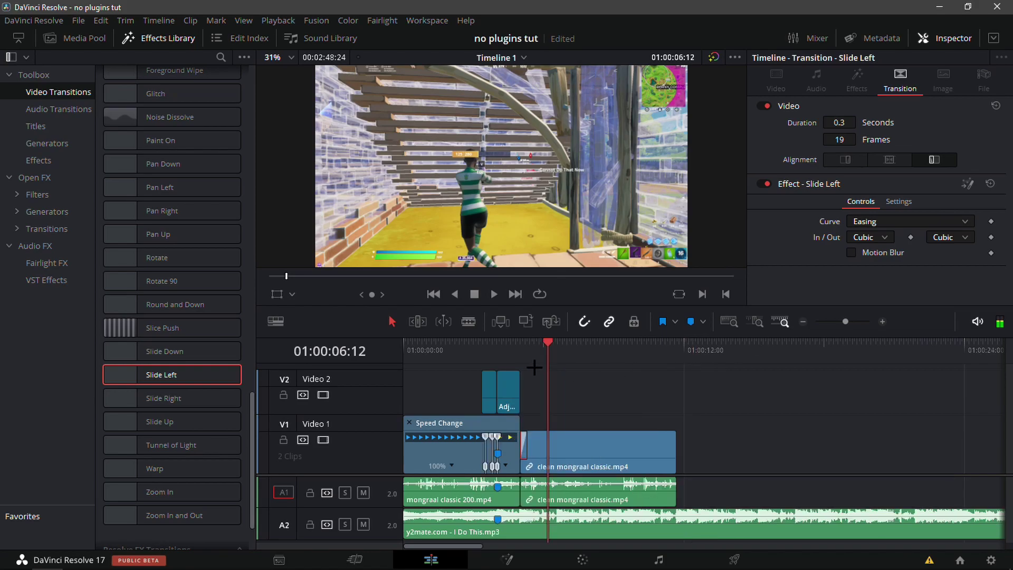
- Step frame by frame through clean mongraal classic.mp4 to locate the exact moment of the shot
{"action": "left_click_drag", "start_coordinate": [568, 342], "coordinate": [647, 366]}
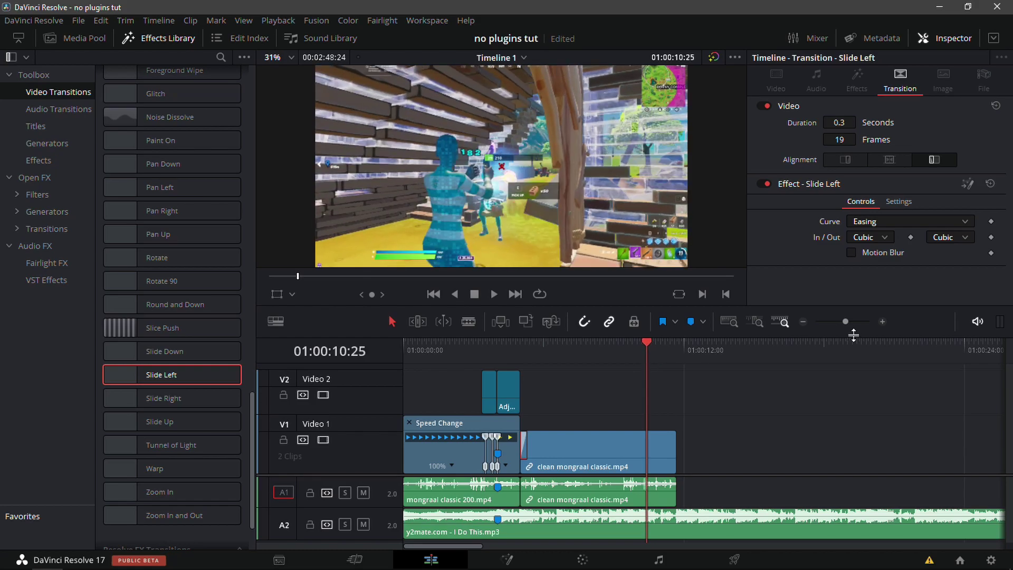
{"action": "left_click", "coordinate": [883, 321]}
{"action": "left_click", "coordinate": [882, 322]}
{"action": "key", "text": "Left"}
{"action": "key", "text": "Left"}
{"action": "key", "text": "Left"}
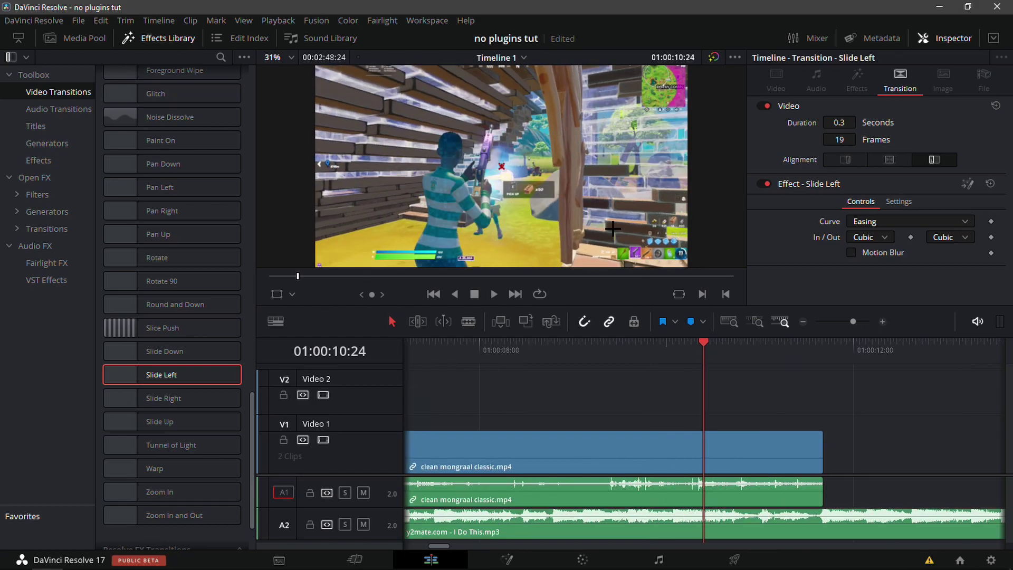
{"action": "key", "text": "Left"}
{"action": "key", "text": "Left"}
{"action": "key", "text": "Left"}
{"action": "key", "text": "Left"}
{"action": "key", "text": "Left"}
{"action": "key", "text": "Left"}
{"action": "key", "text": "Left"}
{"action": "key", "text": "Left"}
{"action": "key", "text": "Left"}
{"action": "key", "text": "Left"}
{"action": "key", "text": "Left"}
{"action": "key", "text": "Left"}
{"action": "key", "text": "Left"}
{"action": "key", "text": "Left"}
{"action": "key", "text": "Left"}
{"action": "key", "text": "Left"}
{"action": "key", "text": "Left"}
{"action": "key", "text": "Left"}
{"action": "key", "text": "Left"}
{"action": "key", "text": "Left"}
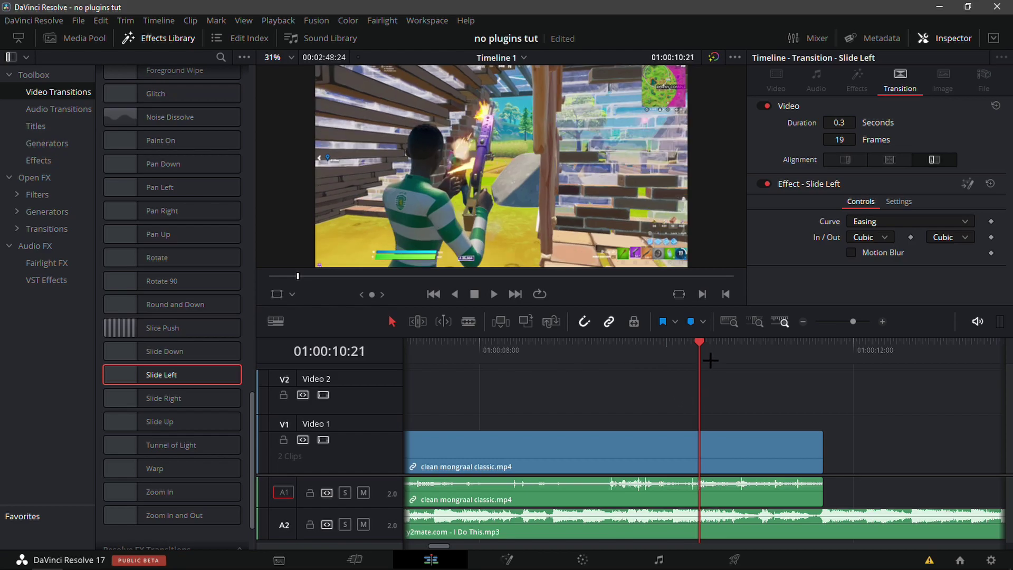
{"action": "key", "text": "Left"}
{"action": "key", "text": "Left"}
{"action": "key", "text": "Left"}
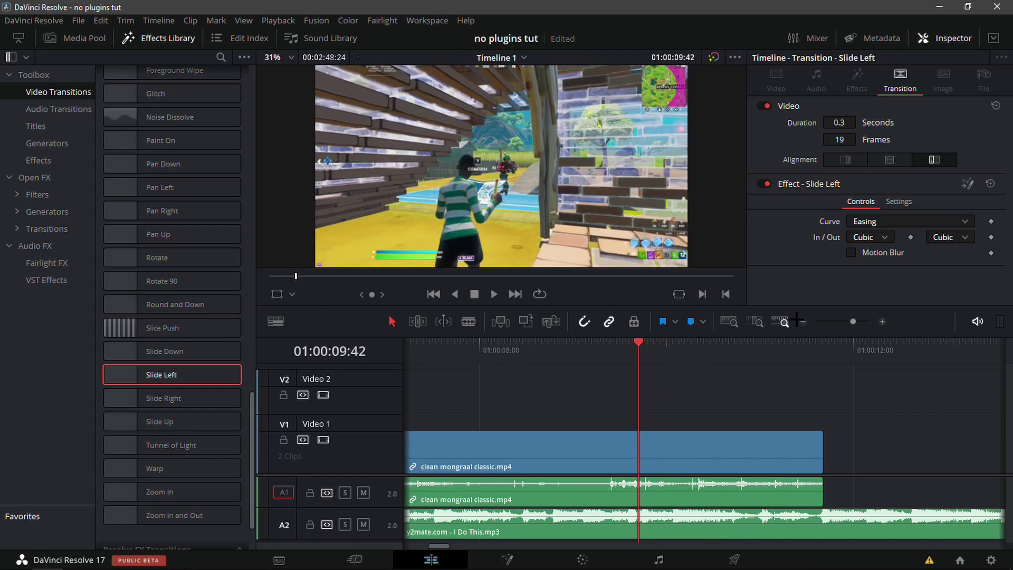
- Move clean mongraal classic.mp4 further along the timeline and play the music after the first clip to find the next beat
{"action": "left_click", "coordinate": [802, 320]}
{"action": "left_click_drag", "start_coordinate": [660, 455], "coordinate": [897, 437]}
{"action": "left_click_drag", "start_coordinate": [711, 376], "coordinate": [628, 388]}
{"action": "left_click_drag", "start_coordinate": [660, 351], "coordinate": [487, 382]}
{"action": "key", "text": "space"}
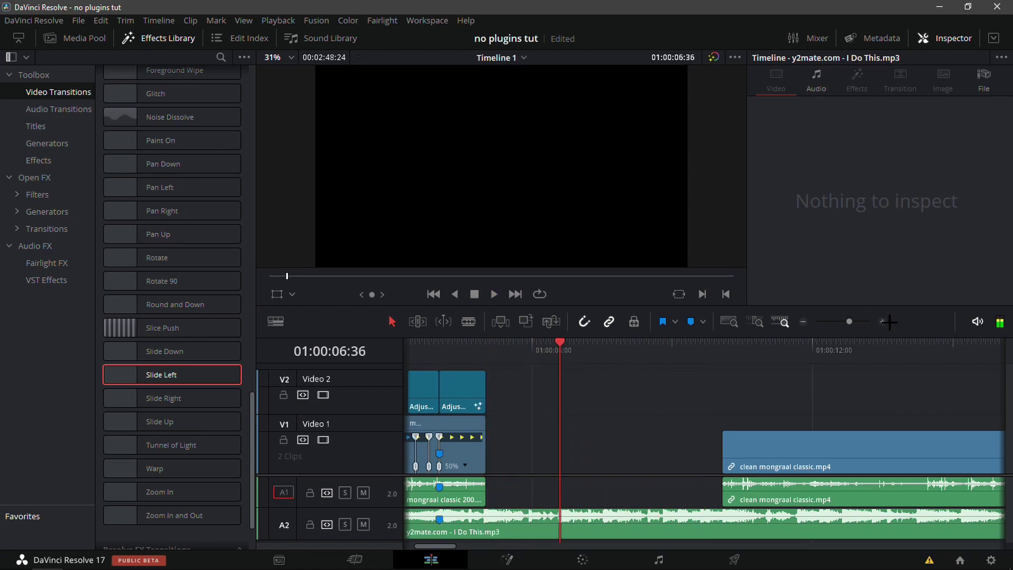
- Add a marker to the y2mate.com - I Do This.mp3 music track on the beat at 01:00:06:34
{"action": "left_click", "coordinate": [884, 322]}
{"action": "left_click", "coordinate": [884, 322]}
{"action": "left_click", "coordinate": [885, 321]}
{"action": "left_click_drag", "start_coordinate": [711, 344], "coordinate": [693, 355]}
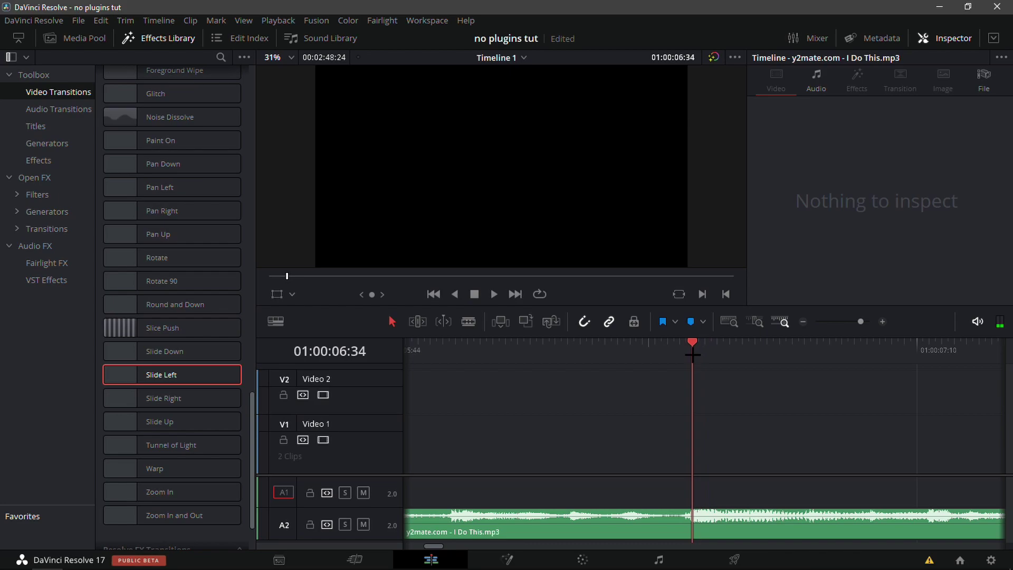
{"action": "left_click", "coordinate": [698, 534]}
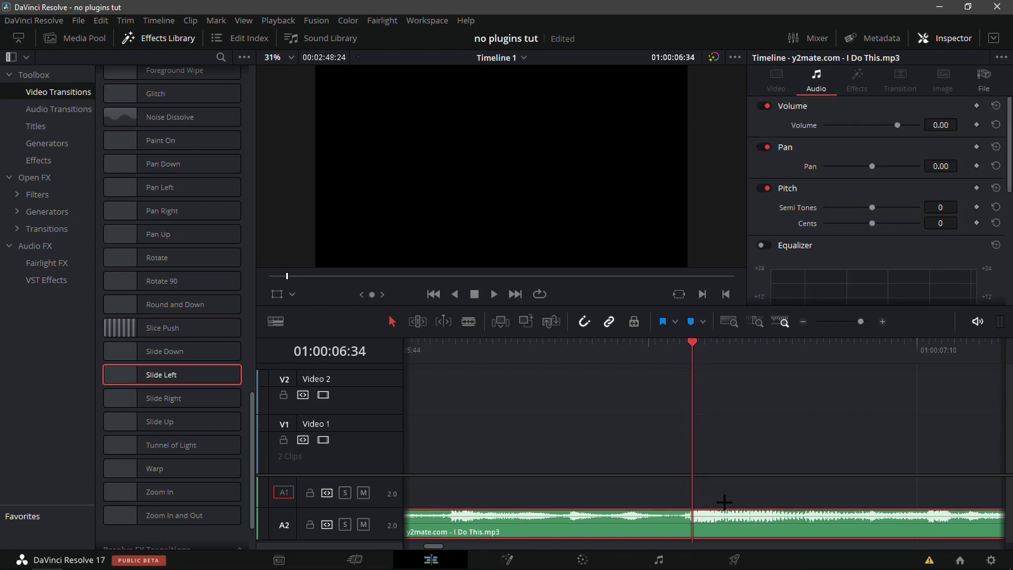
{"action": "key", "text": "m"}
{"action": "key", "text": "m"}
{"action": "left_click", "coordinate": [774, 491]}
- Add a marker to clean mongraal classic.mp4 on the shot frame at 01:00:15:26
{"action": "left_click", "coordinate": [802, 322]}
{"action": "left_click", "coordinate": [803, 322]}
{"action": "left_click", "coordinate": [802, 322]}
{"action": "left_click", "coordinate": [802, 322]}
{"action": "left_click_drag", "start_coordinate": [676, 354], "coordinate": [764, 352]}
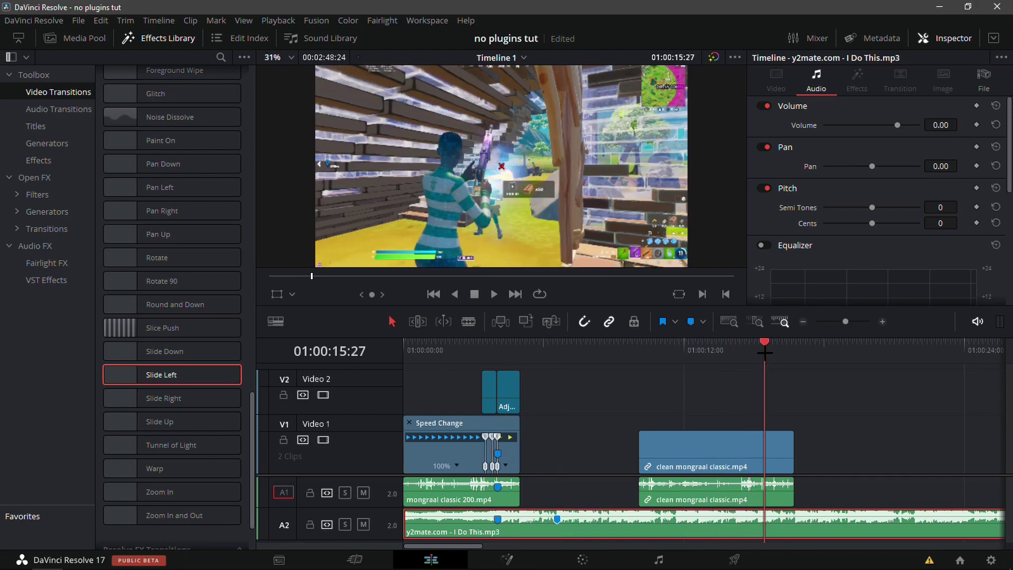
{"action": "key", "text": "Left"}
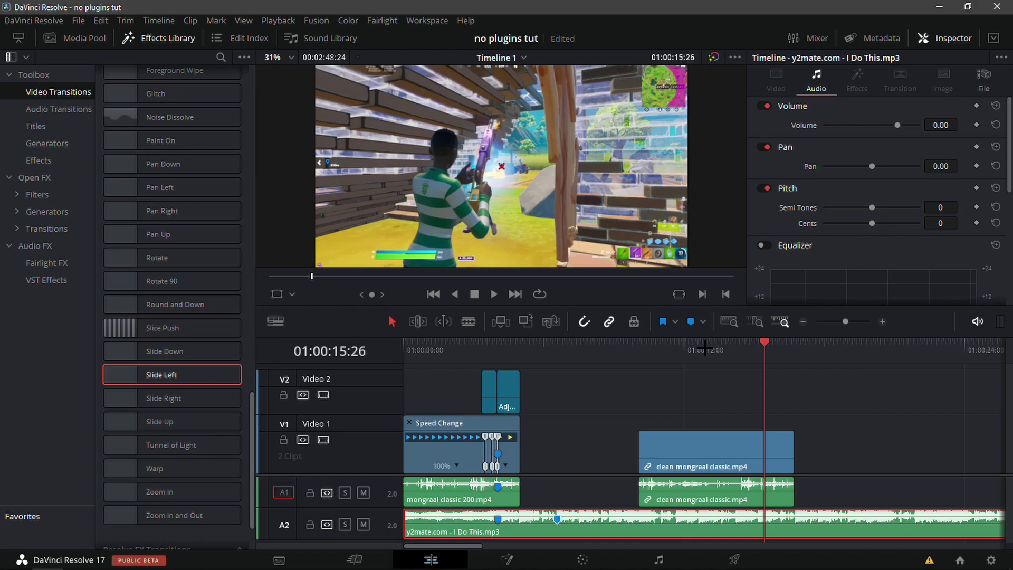
{"action": "left_click", "coordinate": [759, 489]}
{"action": "key", "text": "m"}
{"action": "key", "text": "m"}
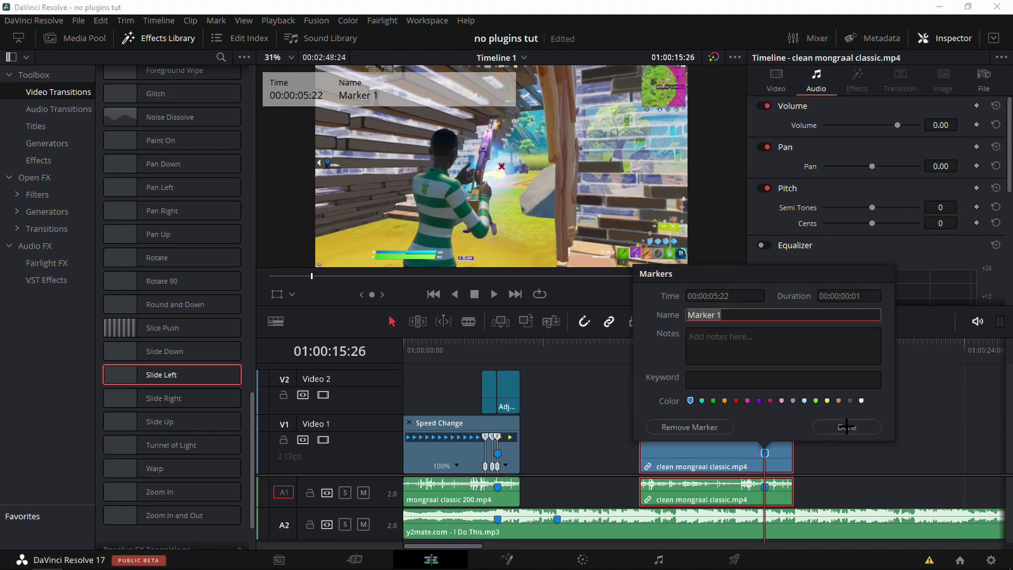
{"action": "left_click", "coordinate": [846, 427]}
- Trim clean mongraal classic.mp4 to start at the first clip's end with its marker aligned to the music marker, and play the cut
{"action": "mouse_move", "coordinate": [643, 451]}
{"action": "left_mouse_down"}
{"action": "mouse_move", "coordinate": [737, 455]}
{"action": "mouse_move", "coordinate": [562, 469]}
{"action": "mouse_move", "coordinate": [521, 454]}
{"action": "left_mouse_up"}
{"action": "left_click", "coordinate": [543, 396]}
{"action": "left_click", "coordinate": [521, 343]}
{"action": "key", "text": "space"}
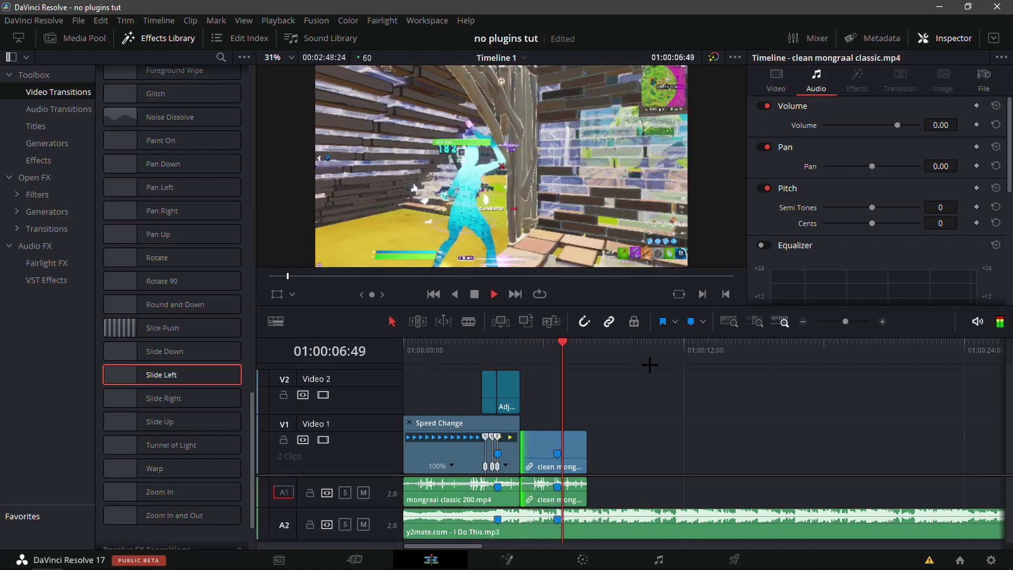
{"action": "key", "text": "space"}
- Unlink the video and audio of clean mongraal classic.mp4 with the playhead on its marker
{"action": "left_click_drag", "start_coordinate": [539, 349], "coordinate": [565, 385]}
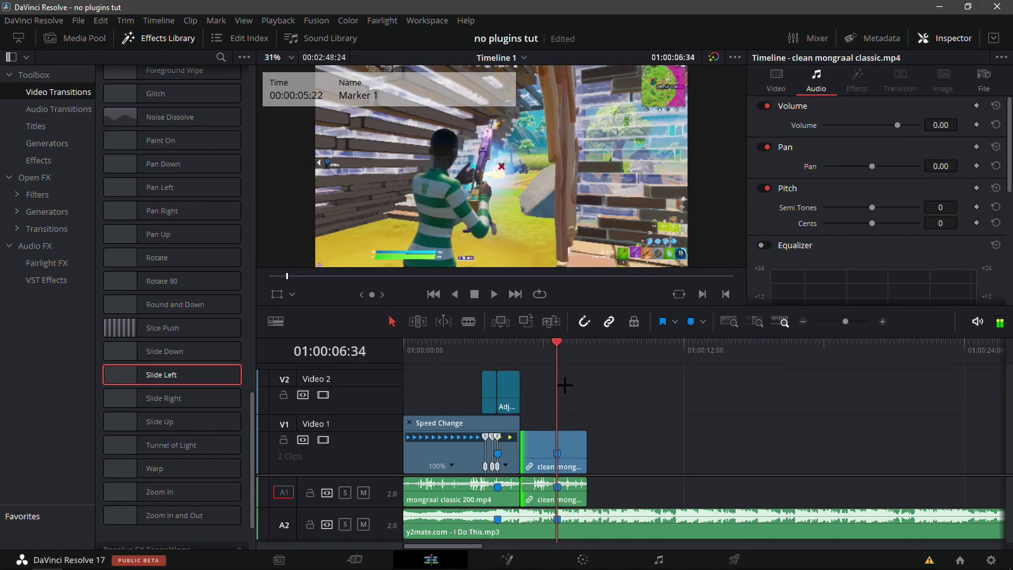
{"action": "right_click", "coordinate": [573, 450]}
{"action": "left_click", "coordinate": [581, 439]}
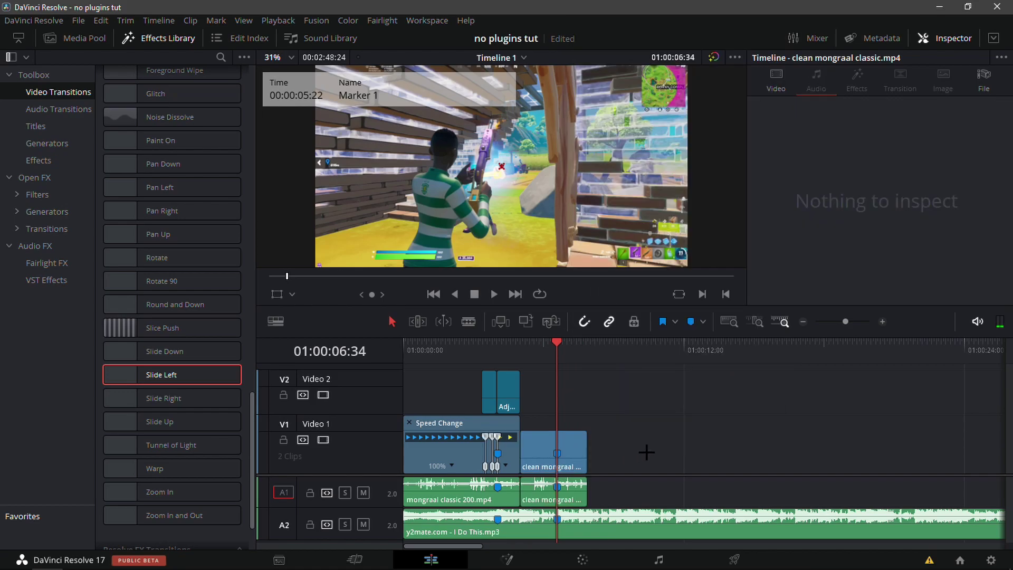
{"action": "left_click", "coordinate": [884, 321]}
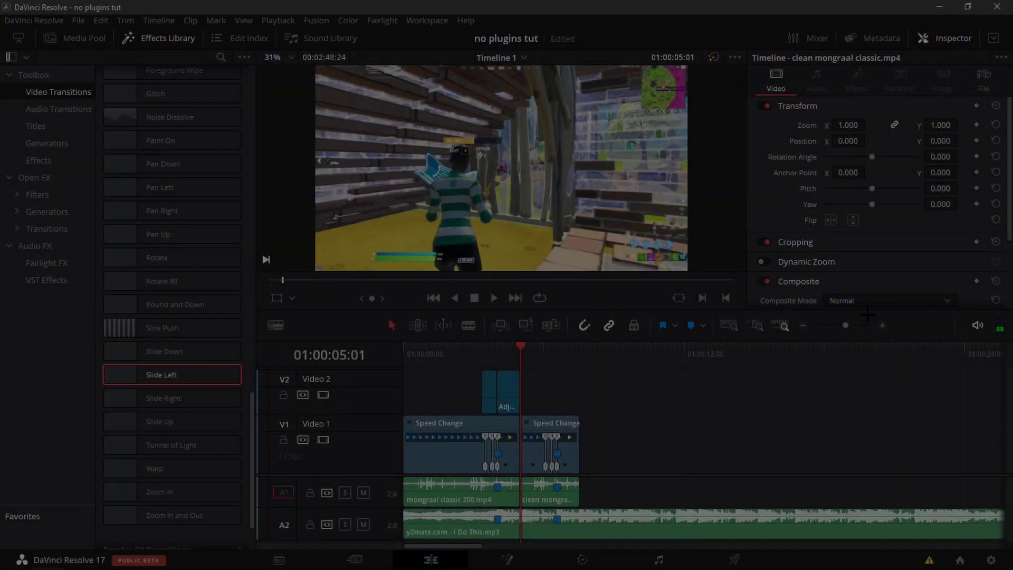
- Play through the speed-ramped clean mongraal classic.mp4 to check its velocity timing
{"action": "left_click", "coordinate": [882, 323]}
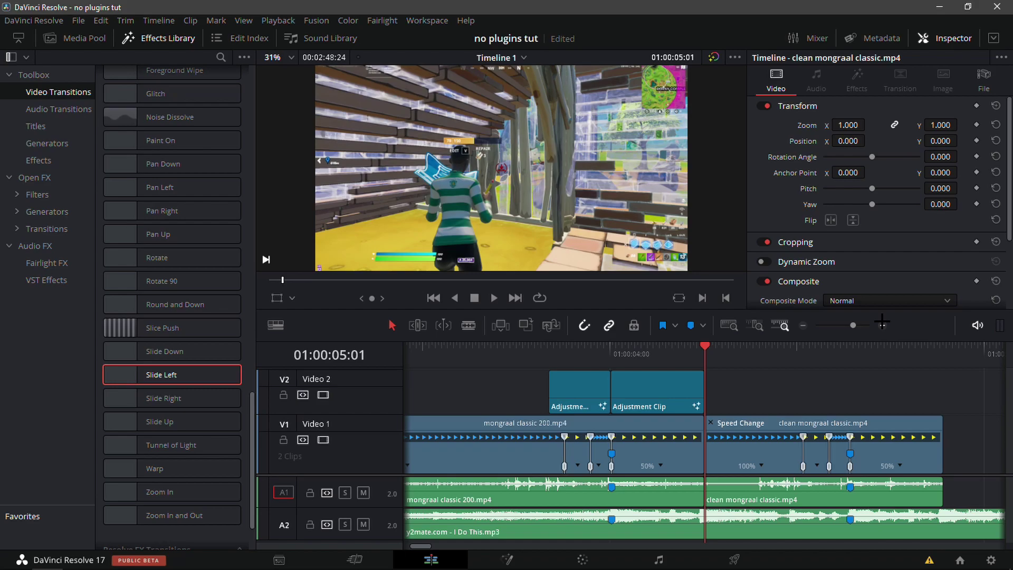
{"action": "key", "text": "space"}
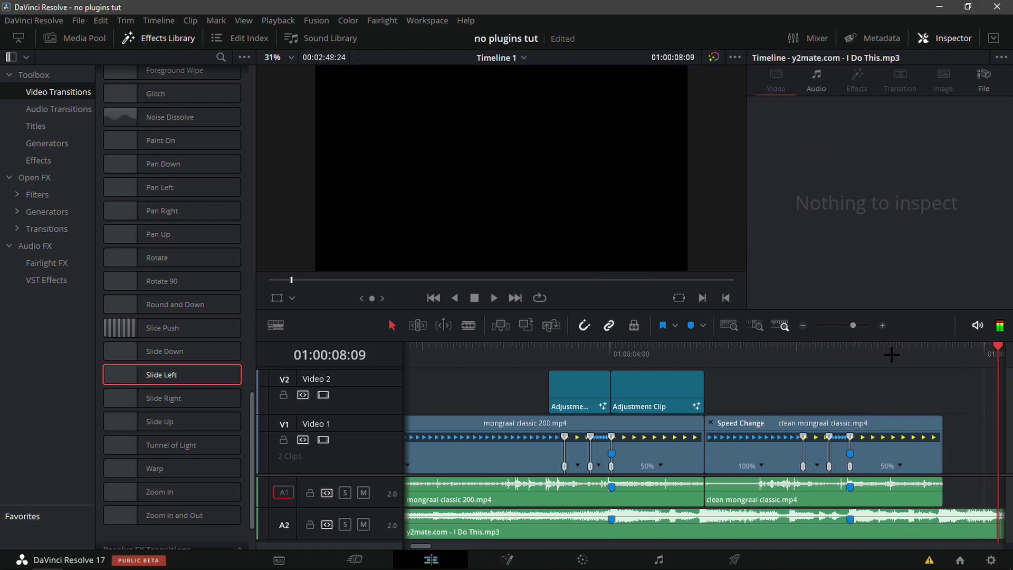
{"action": "left_click", "coordinate": [807, 370]}
- Place an Adjustment Clip on Video 2 starting at the marker of clean mongraal classic.mp4
{"action": "mouse_move", "coordinate": [806, 370]}
{"action": "left_mouse_down"}
{"action": "mouse_move", "coordinate": [801, 377]}
{"action": "mouse_move", "coordinate": [881, 417]}
{"action": "mouse_move", "coordinate": [864, 438]}
{"action": "mouse_move", "coordinate": [890, 478]}
{"action": "mouse_move", "coordinate": [850, 465]}
{"action": "left_mouse_up"}
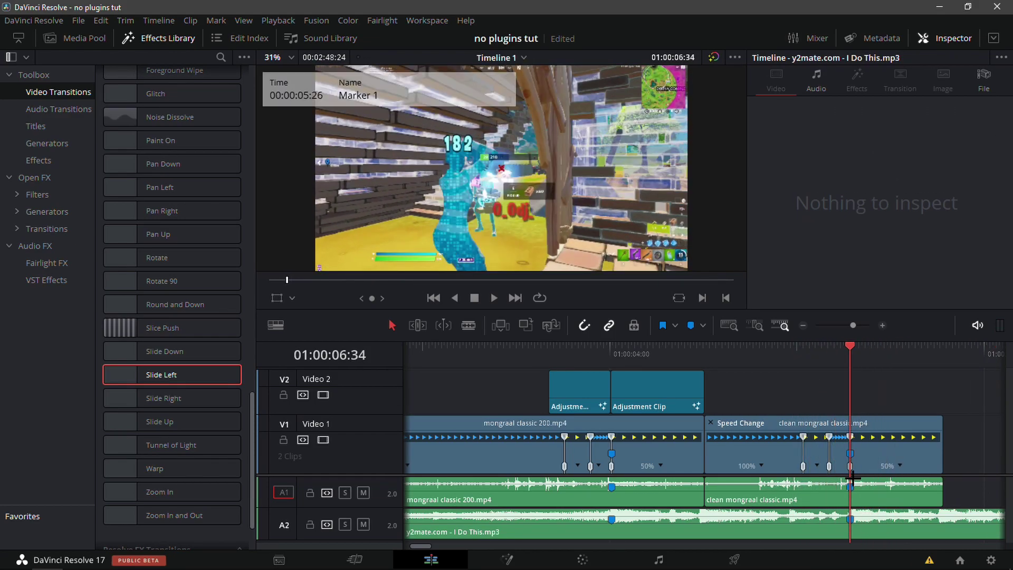
{"action": "left_click", "coordinate": [870, 328]}
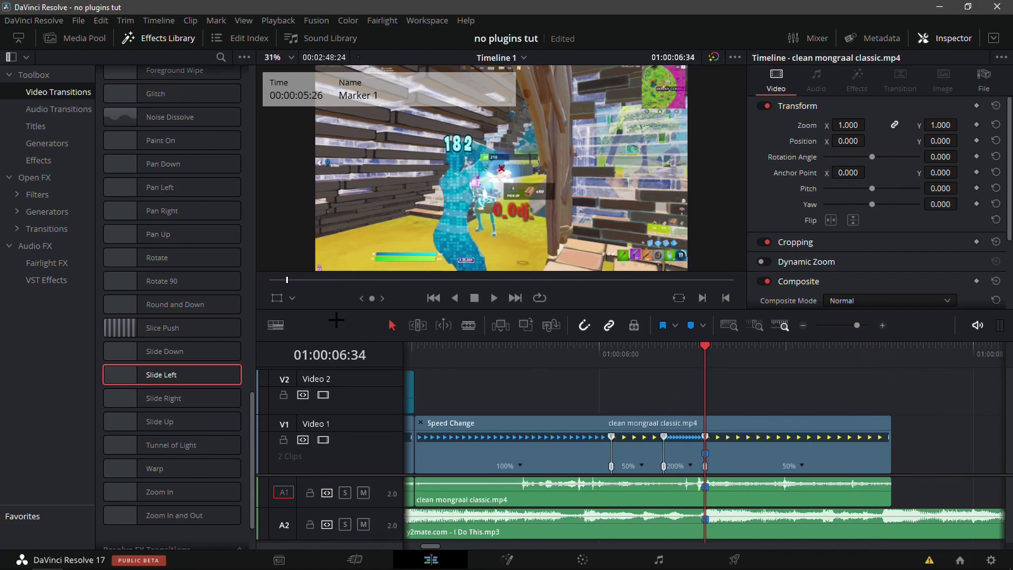
{"action": "left_click", "coordinate": [32, 160]}
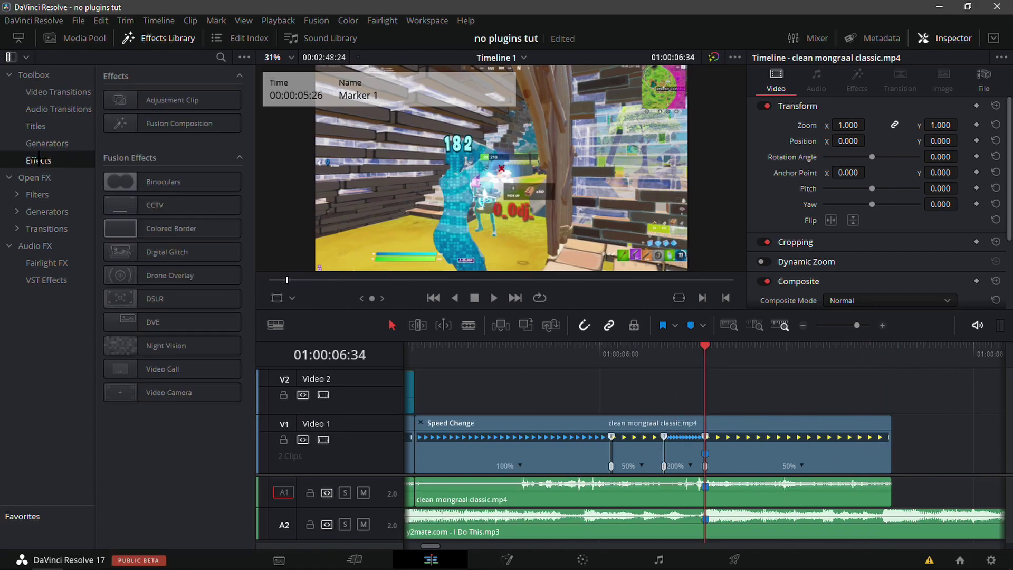
{"action": "left_click_drag", "start_coordinate": [158, 101], "coordinate": [710, 393]}
- Split the new adjustment clip at the gameplay clip's end at 01:00:07:34 and delete the excess part
{"action": "left_click", "coordinate": [843, 359]}
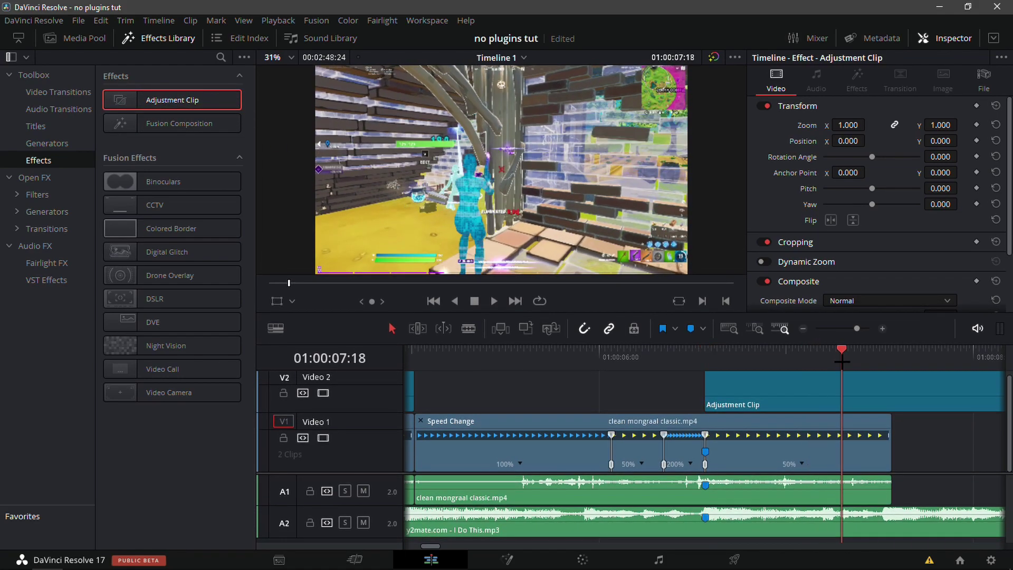
{"action": "left_click_drag", "start_coordinate": [847, 361], "coordinate": [889, 362]}
{"action": "left_click", "coordinate": [922, 395]}
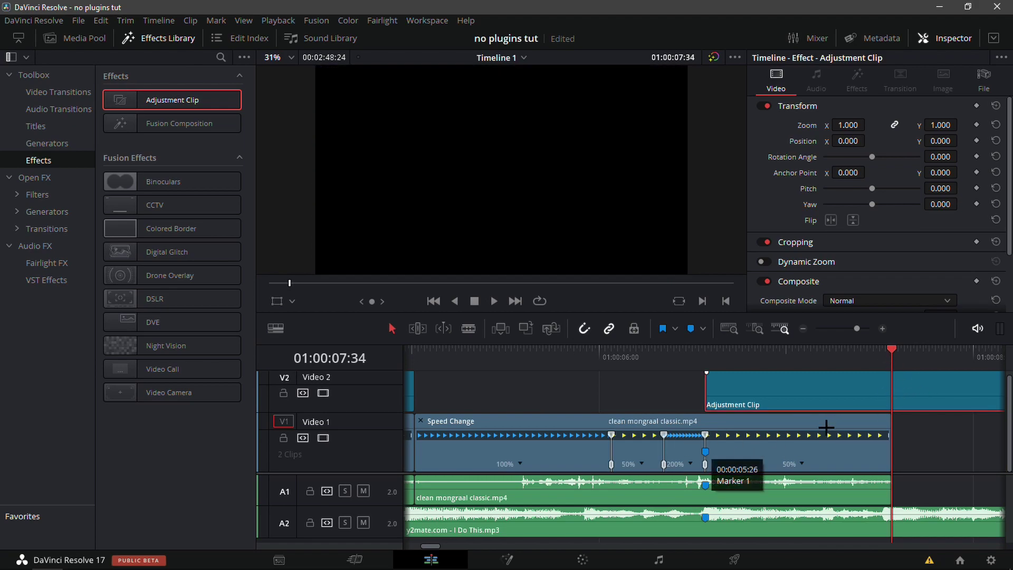
{"action": "left_click_drag", "start_coordinate": [749, 360], "coordinate": [898, 404]}
{"action": "key", "text": "ctrl+b"}
{"action": "left_click", "coordinate": [934, 398]}
{"action": "key", "text": "BackSpace"}
- Open the new adjustment clip in Fusion and add XshakeGlowFlicker.setting from the No Plugin Tutorial folder to its node graph
{"action": "left_click_drag", "start_coordinate": [734, 369], "coordinate": [704, 370]}
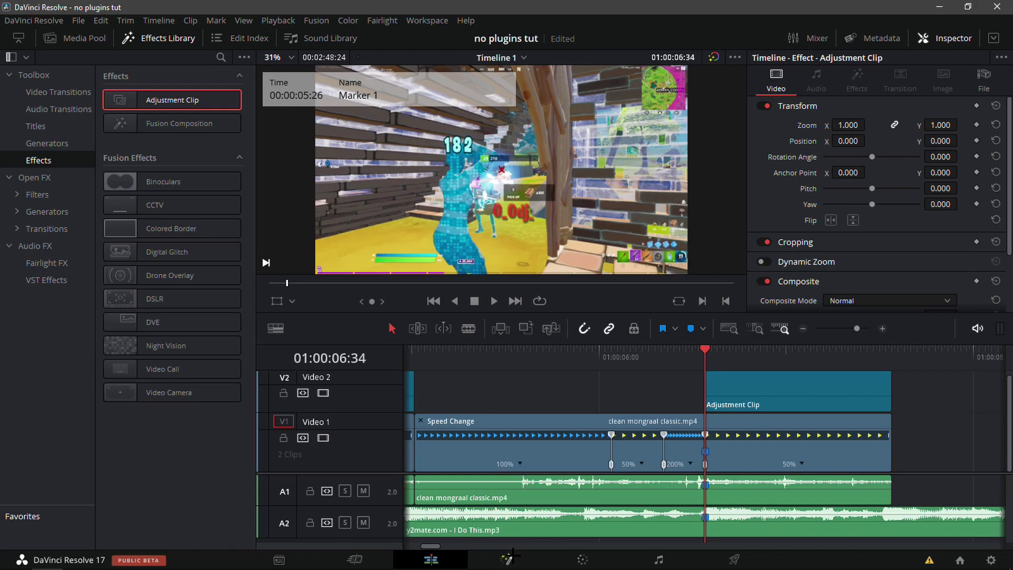
{"action": "left_click", "coordinate": [511, 557]}
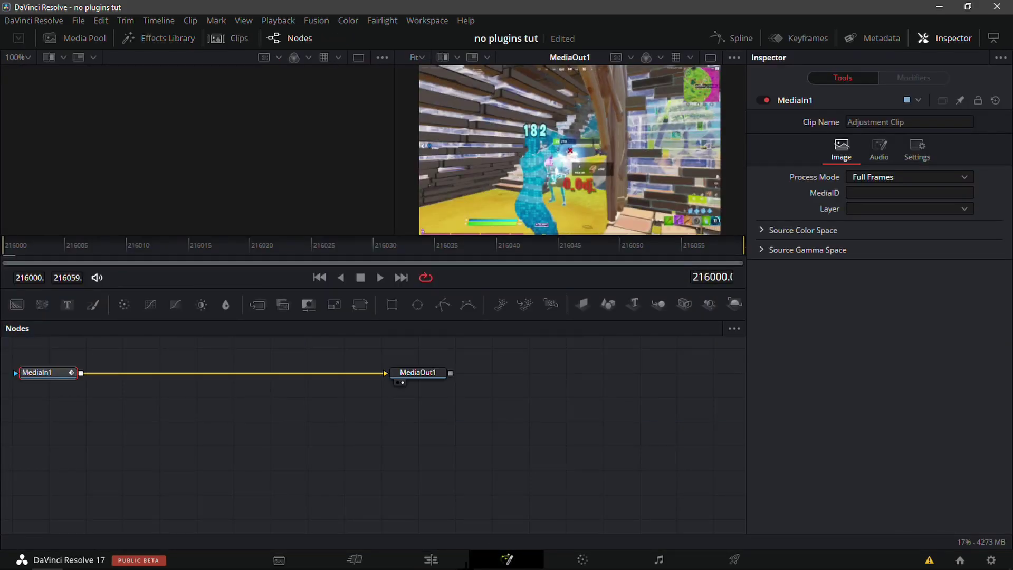
{"action": "mouse_move", "coordinate": [423, 564]}
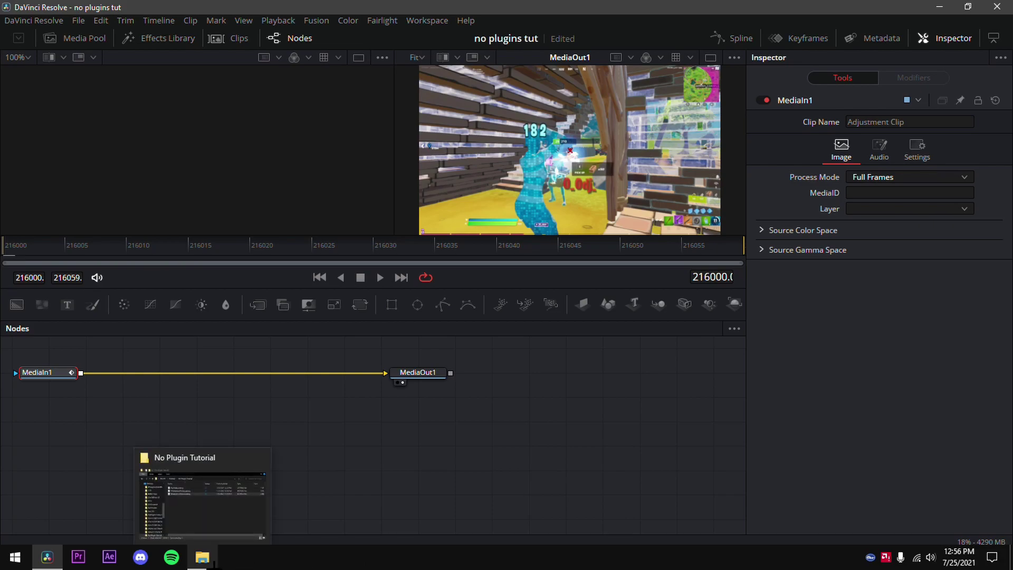
{"action": "left_click", "coordinate": [214, 564]}
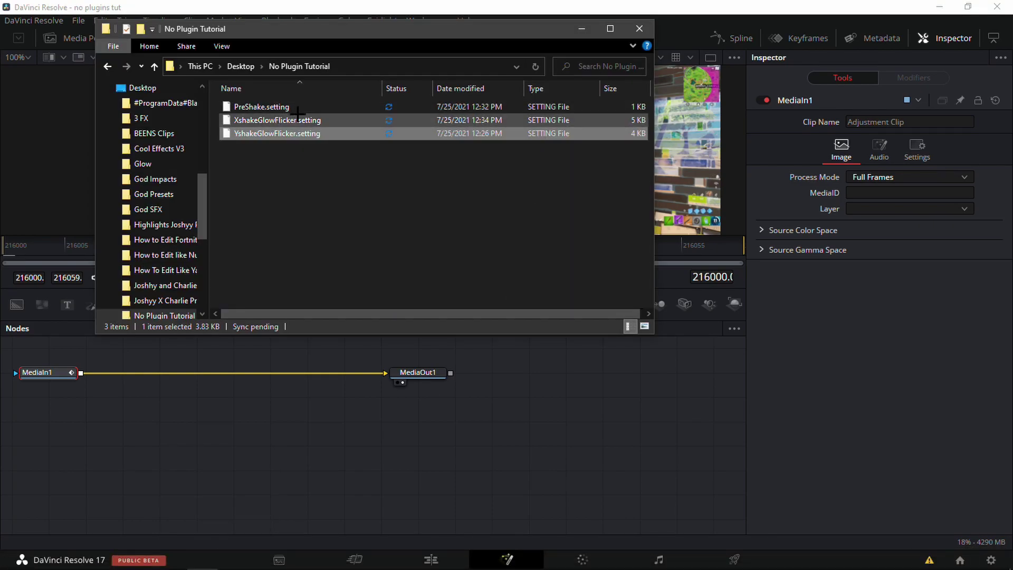
{"action": "left_click_drag", "start_coordinate": [296, 120], "coordinate": [246, 432]}
- Connect the preset's shake, transform, flicker and glow nodes between MediaIn1 and MediaOut1, then return to the edit timeline
{"action": "left_click_drag", "start_coordinate": [326, 416], "coordinate": [222, 431]}
{"action": "left_click_drag", "start_coordinate": [336, 371], "coordinate": [122, 439]}
{"action": "left_click_drag", "start_coordinate": [396, 432], "coordinate": [416, 373]}
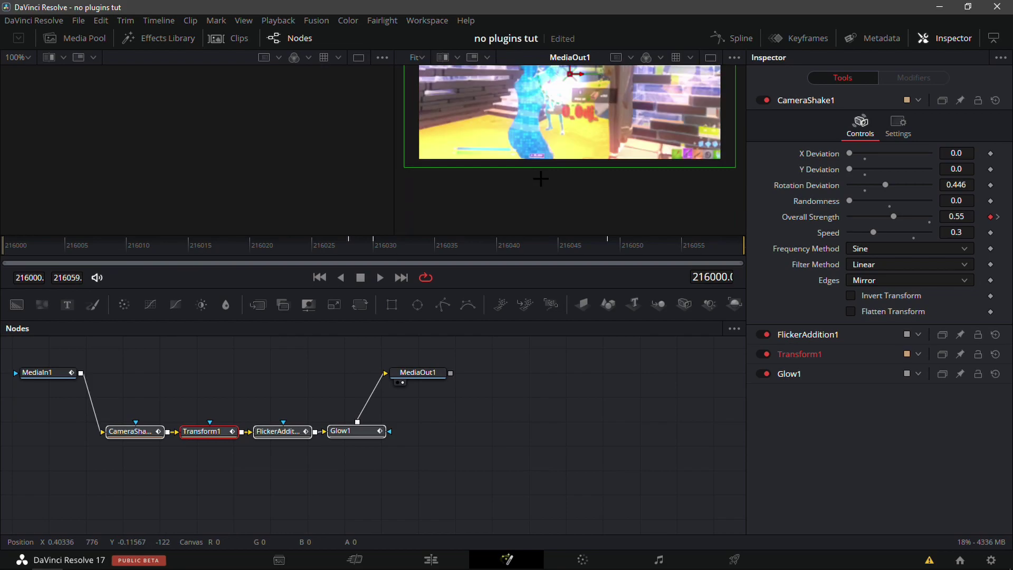
{"action": "left_click", "coordinate": [451, 549]}
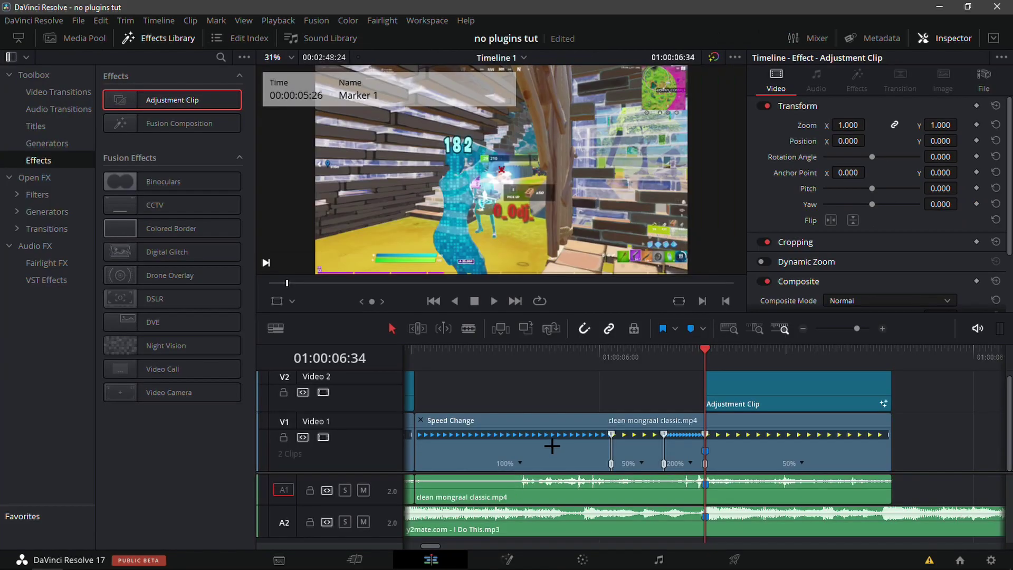
- Scrub and play the timeline around the second clip's marker to preview the shake, flicker and glow effect
{"action": "mouse_move", "coordinate": [712, 354]}
{"action": "left_mouse_down"}
{"action": "mouse_move", "coordinate": [743, 357]}
{"action": "mouse_move", "coordinate": [709, 365]}
{"action": "left_mouse_up"}
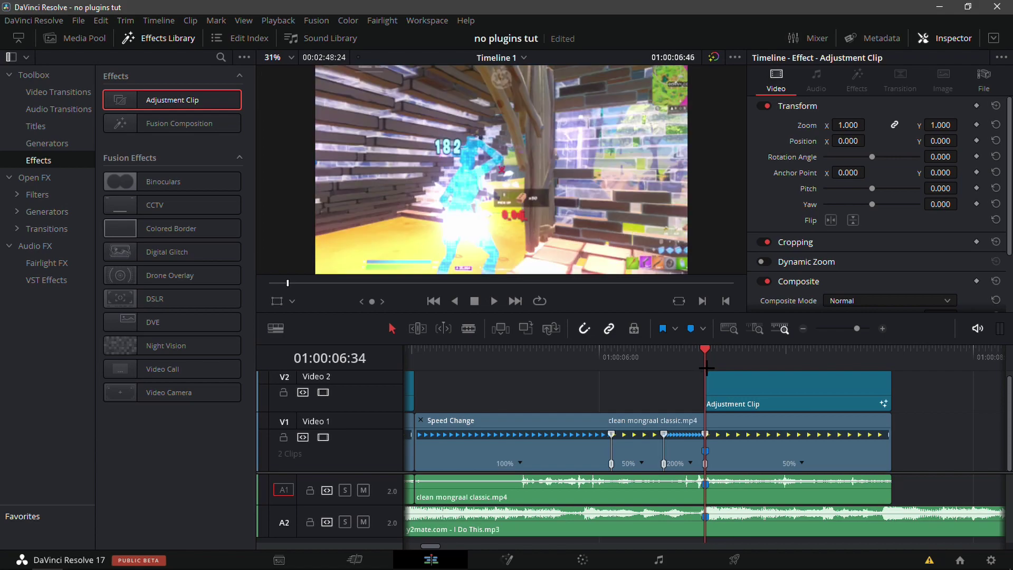
{"action": "mouse_move", "coordinate": [711, 353]}
{"action": "left_mouse_down"}
{"action": "mouse_move", "coordinate": [729, 359]}
{"action": "mouse_move", "coordinate": [709, 362]}
{"action": "left_mouse_up"}
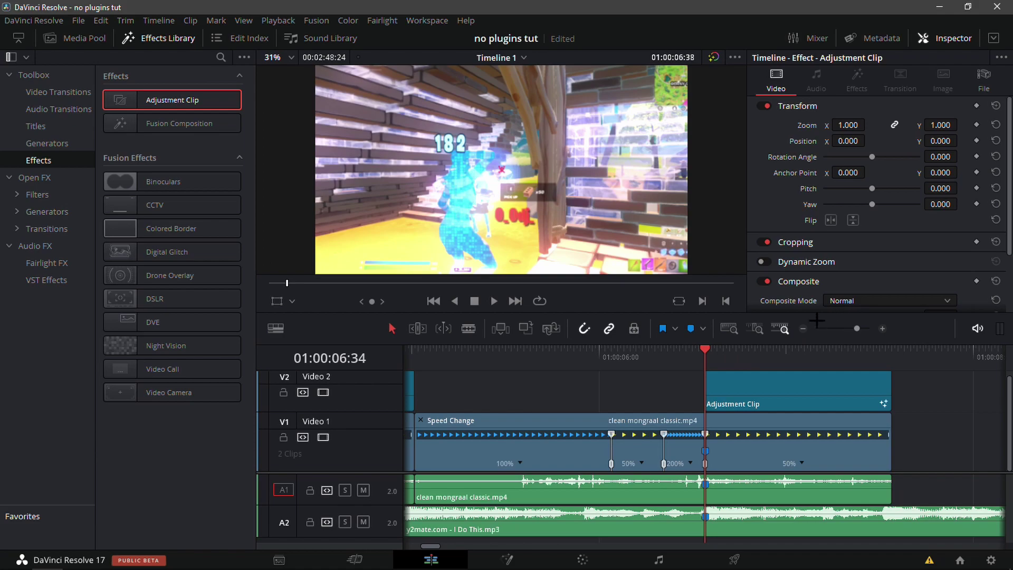
{"action": "left_click", "coordinate": [803, 328]}
{"action": "mouse_move", "coordinate": [704, 357]}
{"action": "left_mouse_down"}
{"action": "mouse_move", "coordinate": [671, 357]}
{"action": "mouse_move", "coordinate": [730, 357]}
{"action": "mouse_move", "coordinate": [705, 364]}
{"action": "left_mouse_up"}
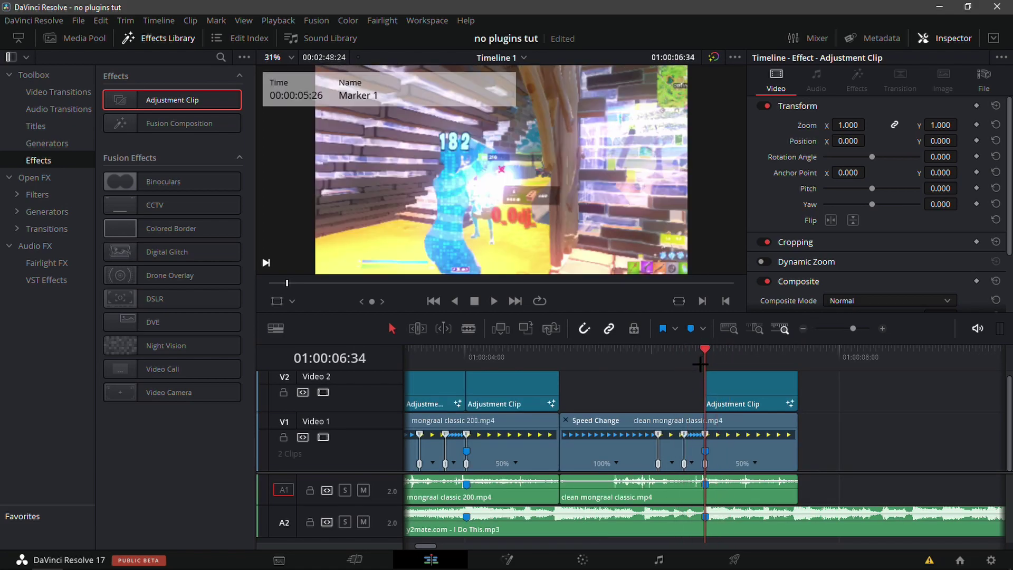
{"action": "mouse_move", "coordinate": [701, 362]}
{"action": "left_mouse_down"}
{"action": "mouse_move", "coordinate": [669, 370]}
{"action": "mouse_move", "coordinate": [677, 354]}
{"action": "mouse_move", "coordinate": [733, 348]}
{"action": "mouse_move", "coordinate": [672, 358]}
{"action": "left_mouse_up"}
{"action": "left_click", "coordinate": [802, 324]}
{"action": "key", "text": "space"}
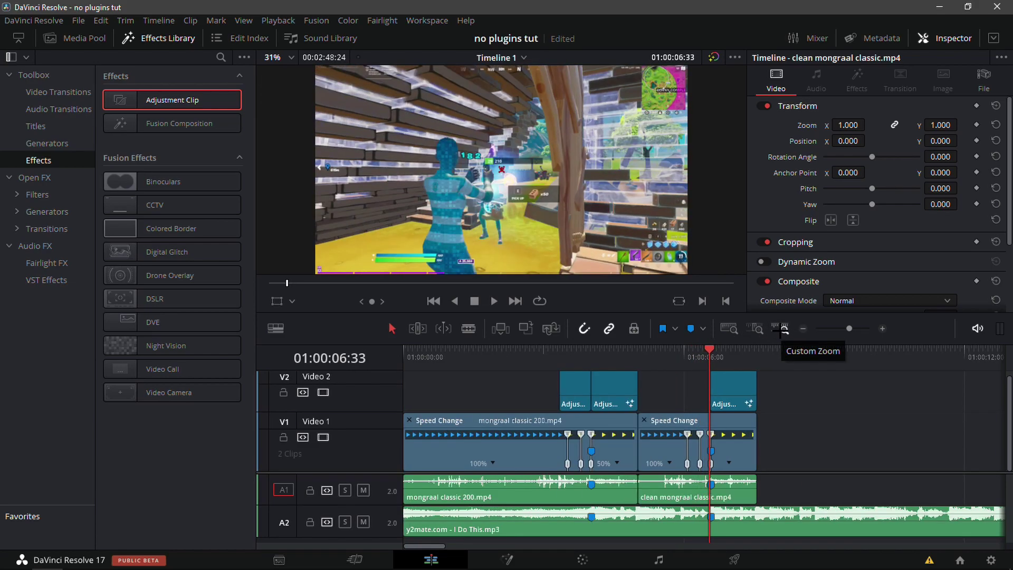